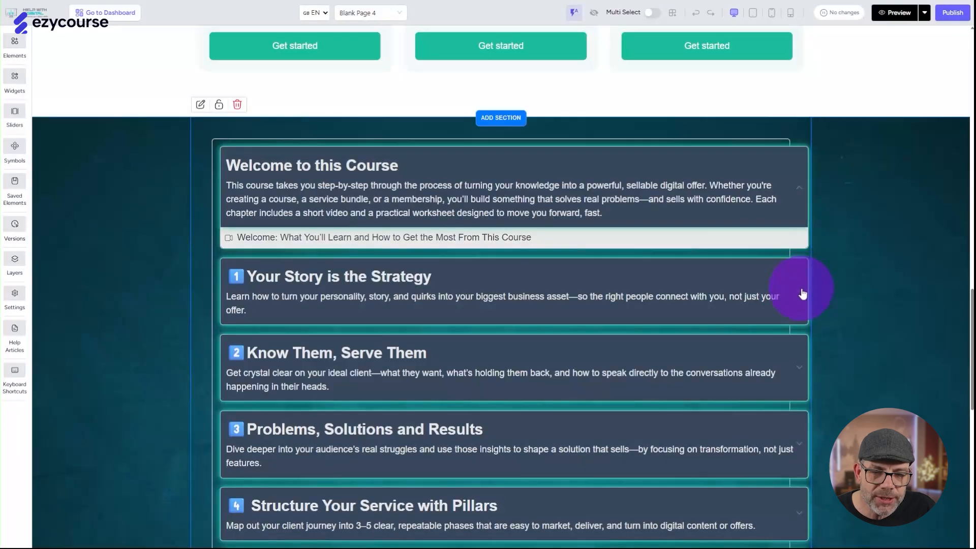
# Expand the "Know Them, Serve Them" chapter in the existing curriculum to examine its lessons.
pyautogui.scroll(-2, 539, 283)
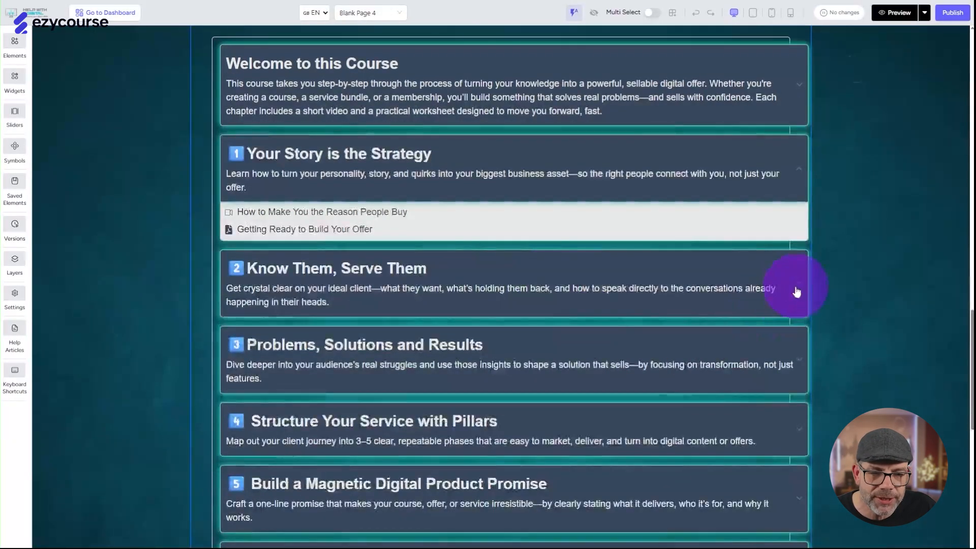
pyautogui.click(798, 289)
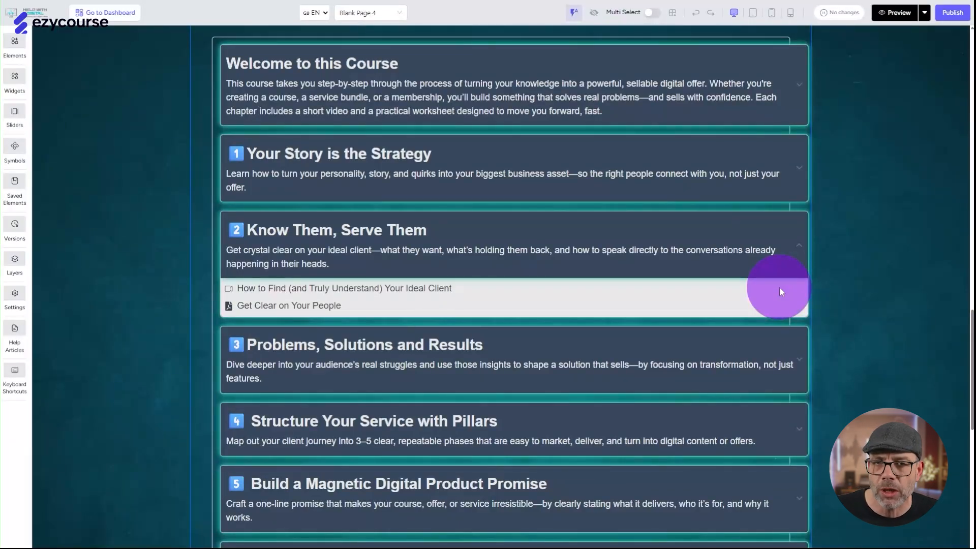
# Add a blank section between the pricing plans and the existing curriculum section.
pyautogui.scroll(3, 424, 196)
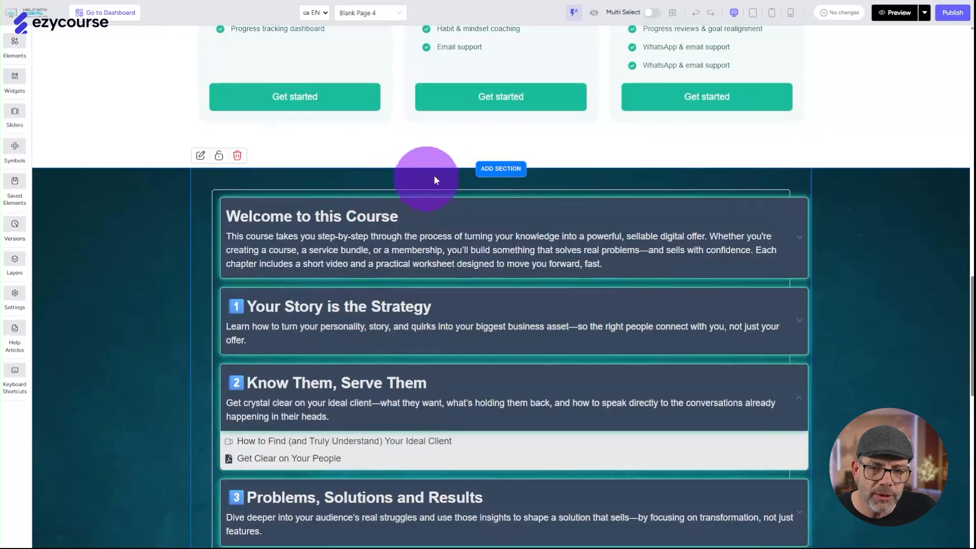
pyautogui.click(501, 169)
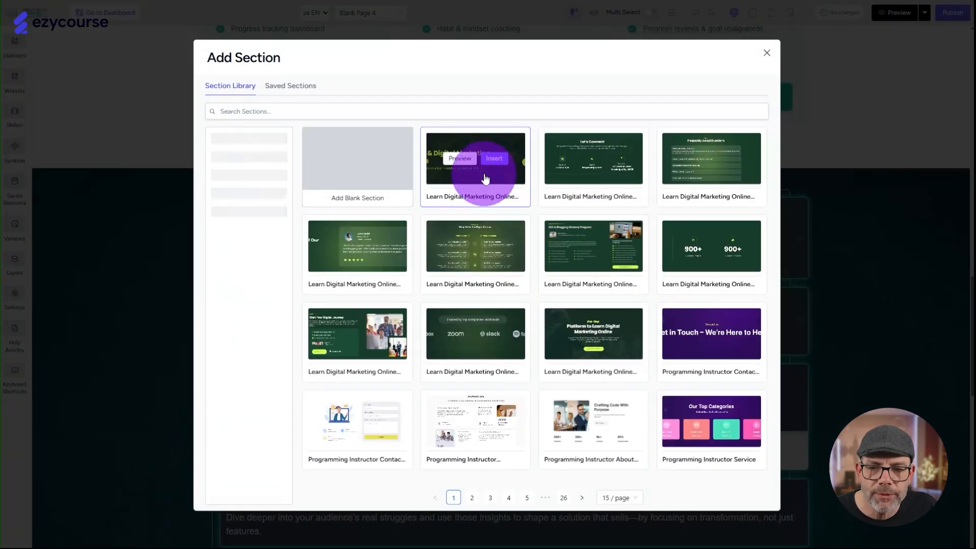
pyautogui.click(360, 158)
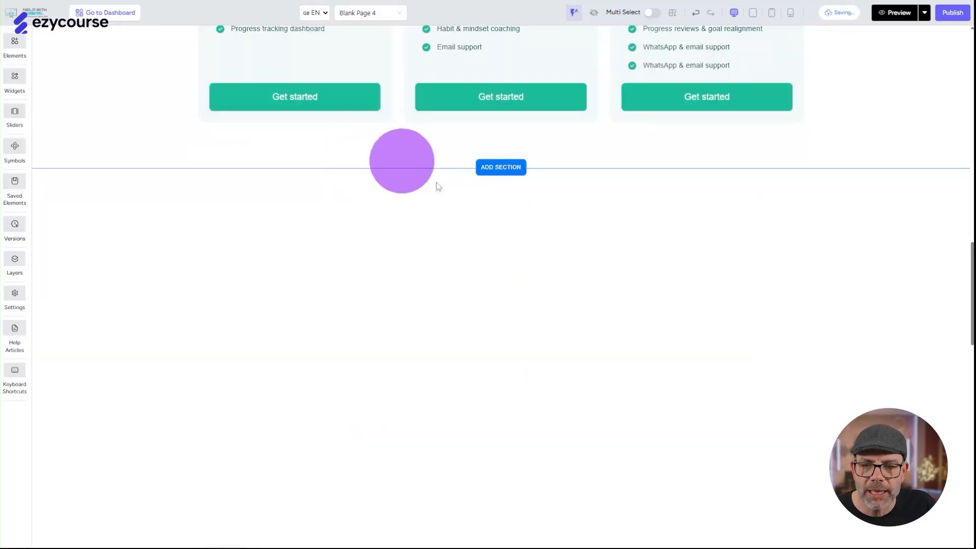
pyautogui.scroll(-2, 487, 213)
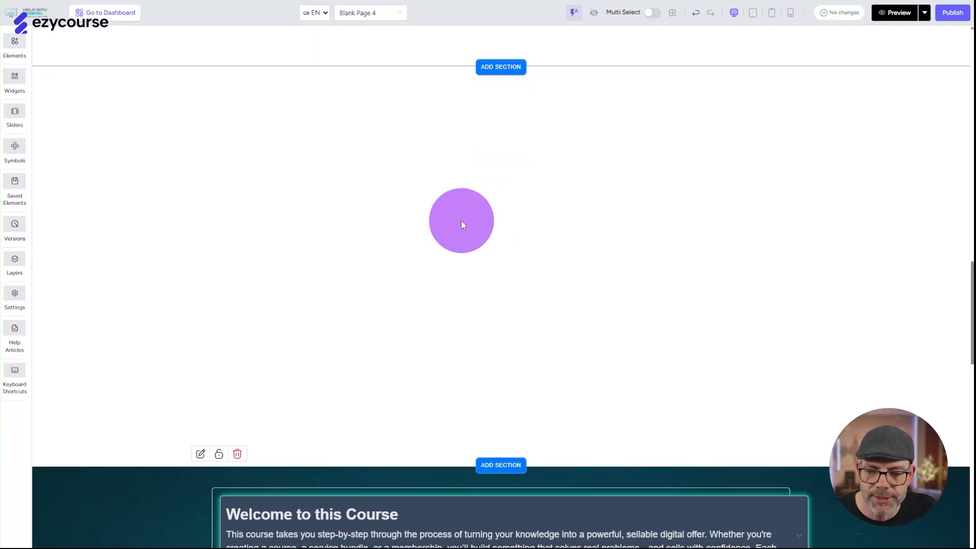
pyautogui.scroll(-3, 462, 222)
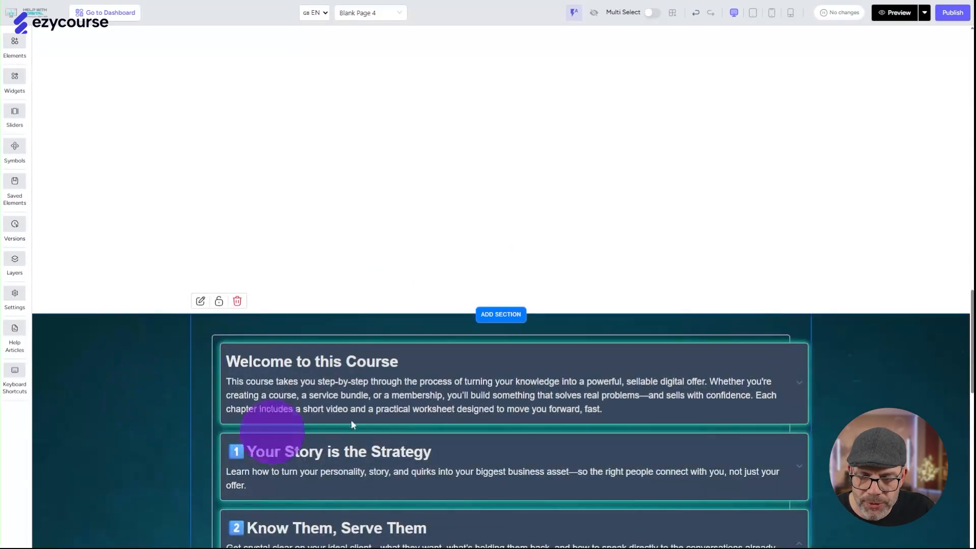
pyautogui.scroll(-2, 807, 374)
pyautogui.scroll(1, 392, 333)
pyautogui.scroll(7, 391, 333)
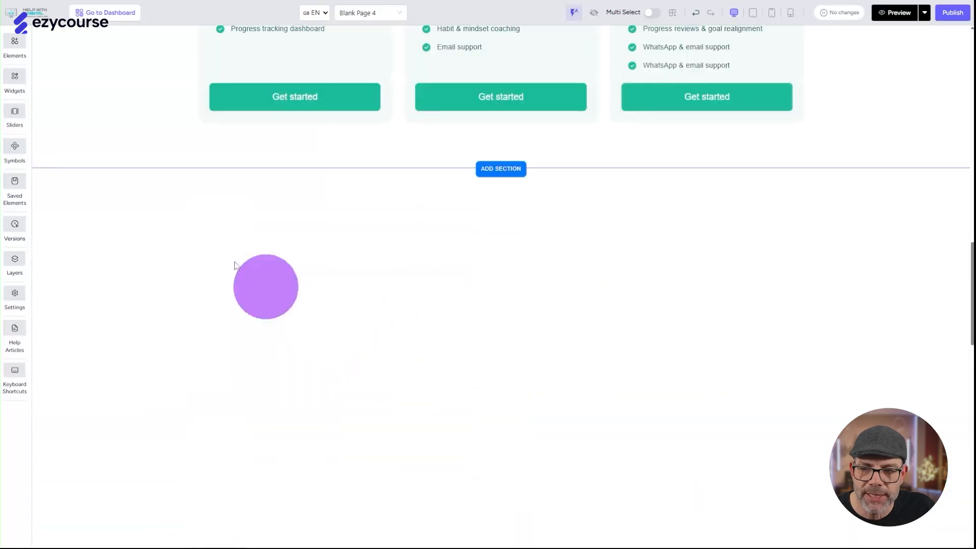
# Give the new blank section a solid DSM Dark Blue background color.
pyautogui.click(171, 230)
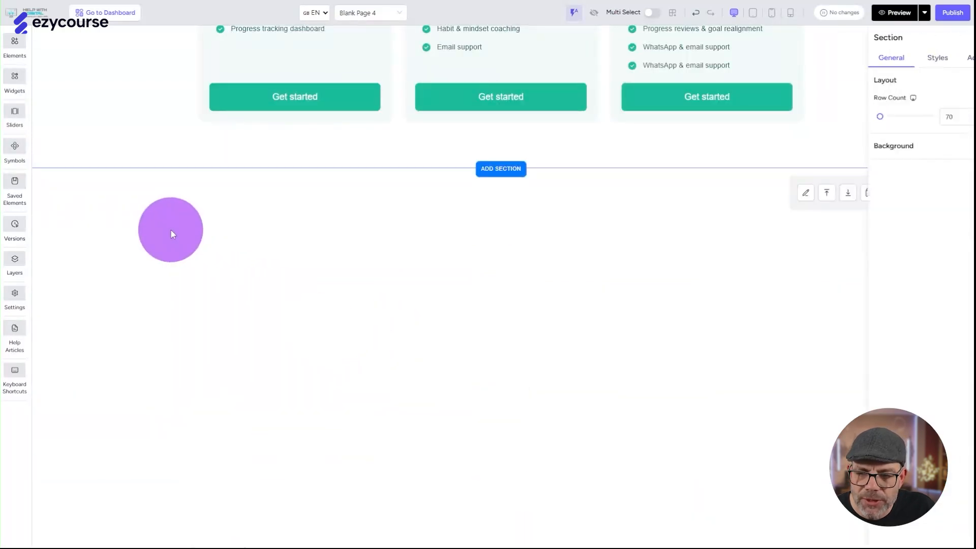
pyautogui.click(891, 155)
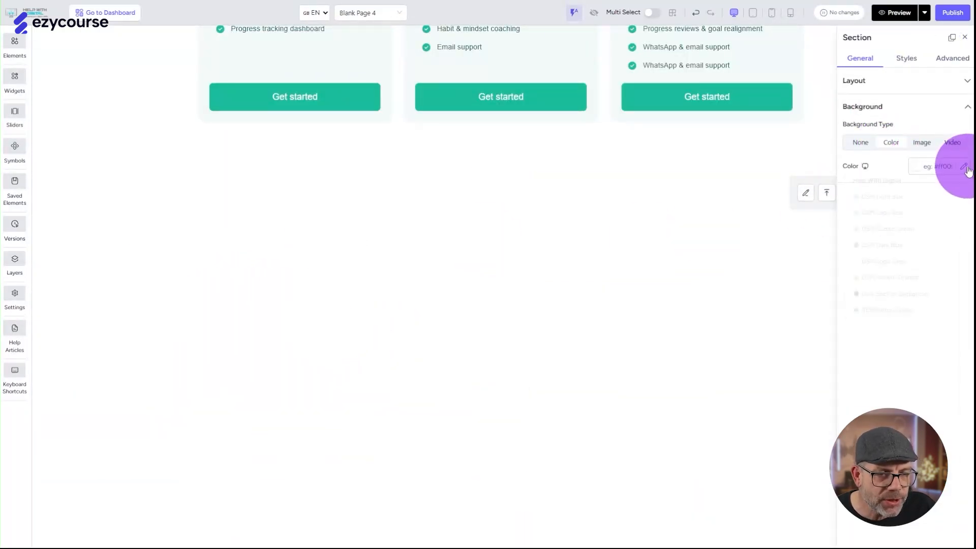
pyautogui.click(887, 247)
pyautogui.scroll(-3, 358, 305)
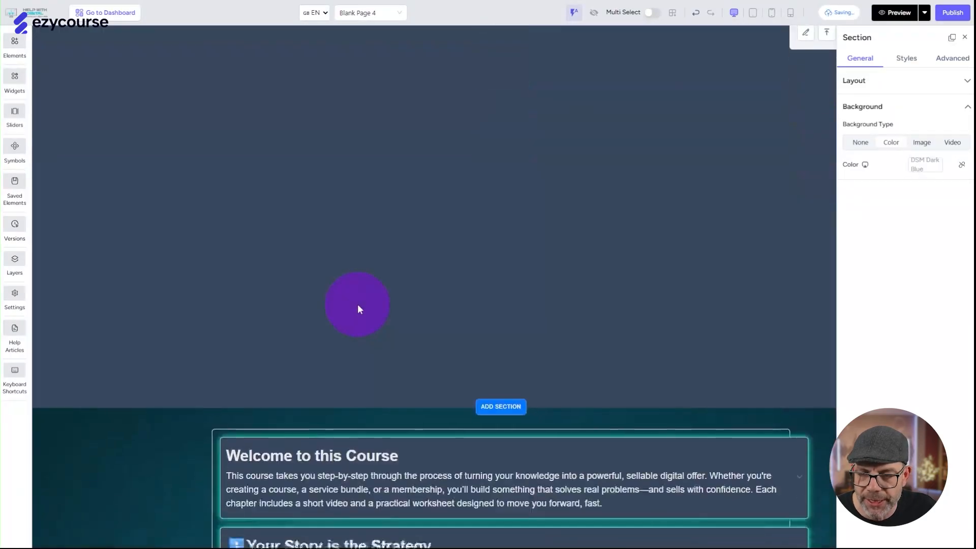
pyautogui.scroll(-3, 358, 303)
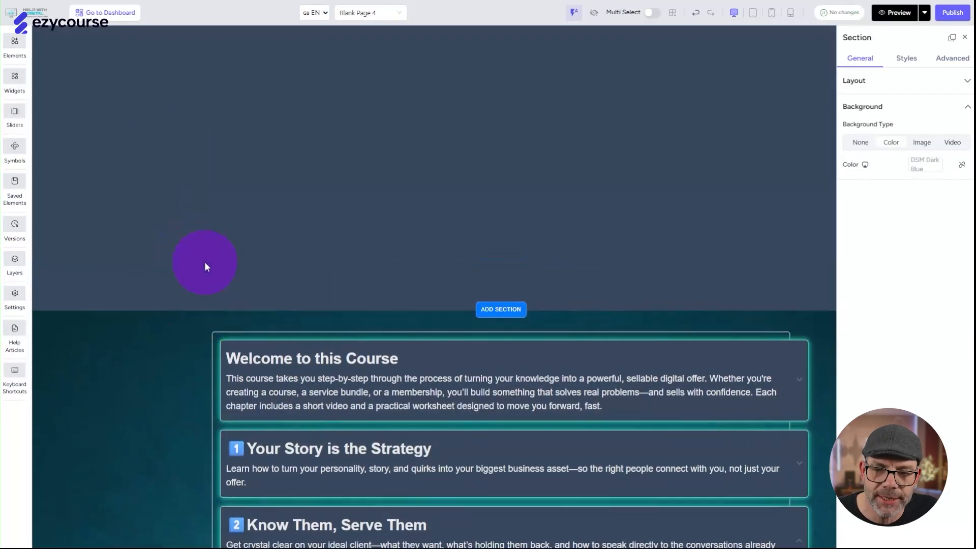
pyautogui.scroll(5, 224, 261)
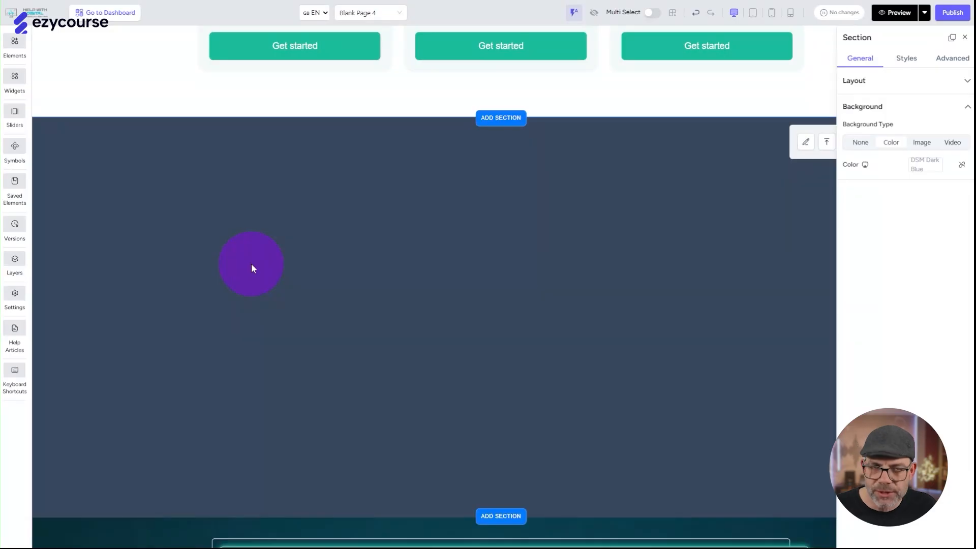
pyautogui.scroll(-5, 286, 234)
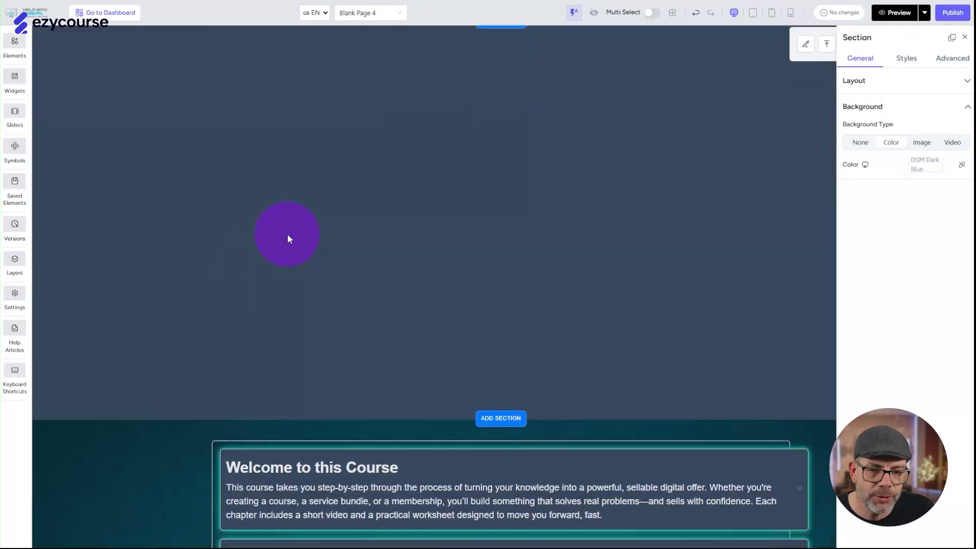
pyautogui.scroll(3, 305, 265)
pyautogui.scroll(2, 315, 284)
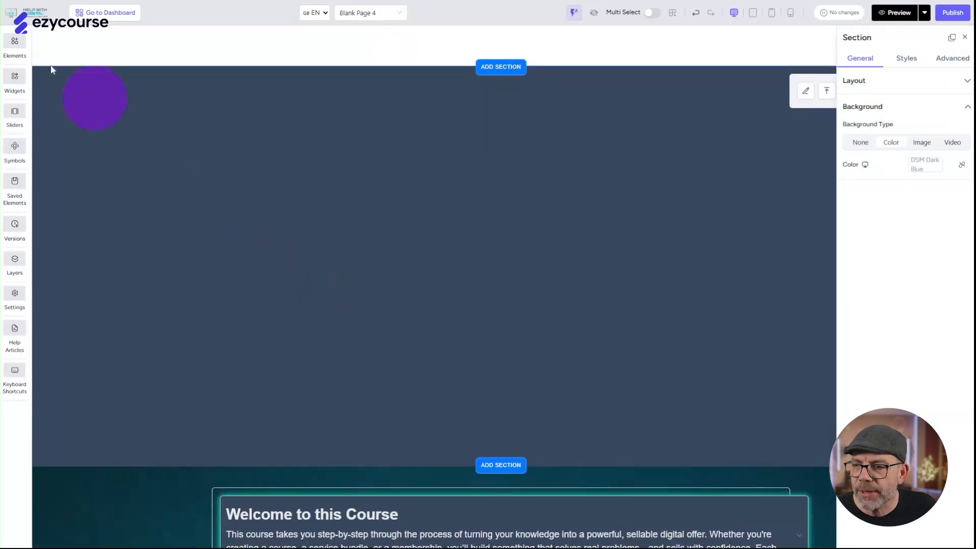
# Add a Curriculum widget to the new section.
pyautogui.click(22, 78)
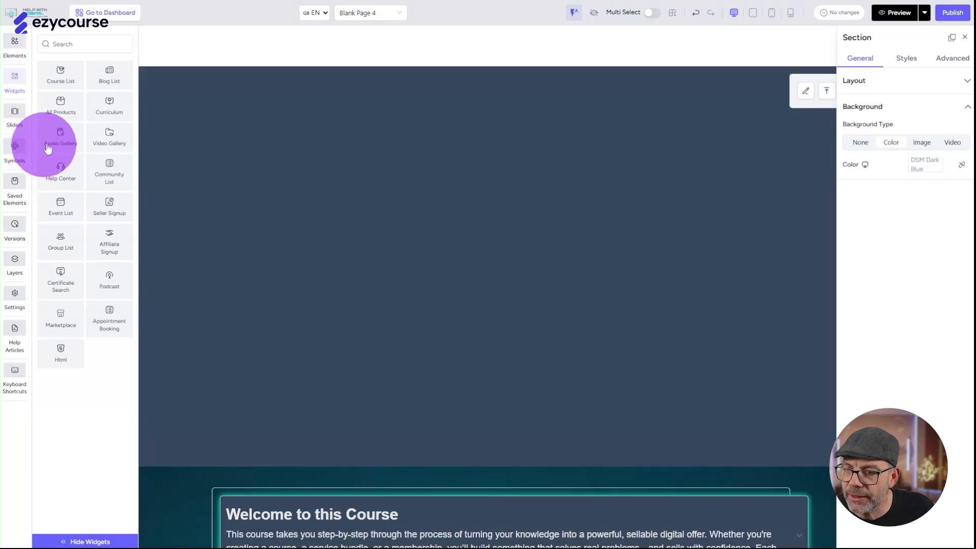
pyautogui.moveTo(98, 98); pyautogui.dragTo(245, 128)
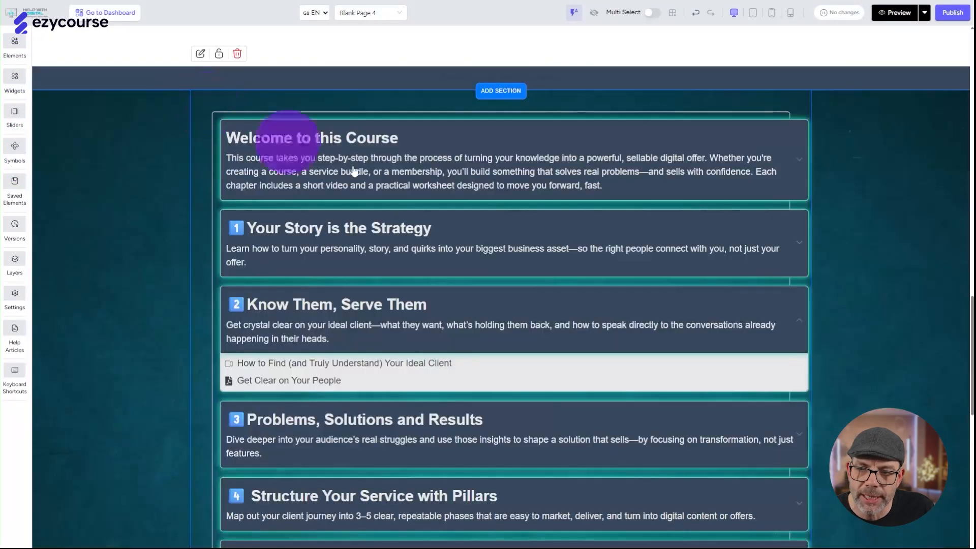
pyautogui.scroll(8, 601, 271)
pyautogui.scroll(-3, 600, 269)
pyautogui.scroll(-2, 596, 275)
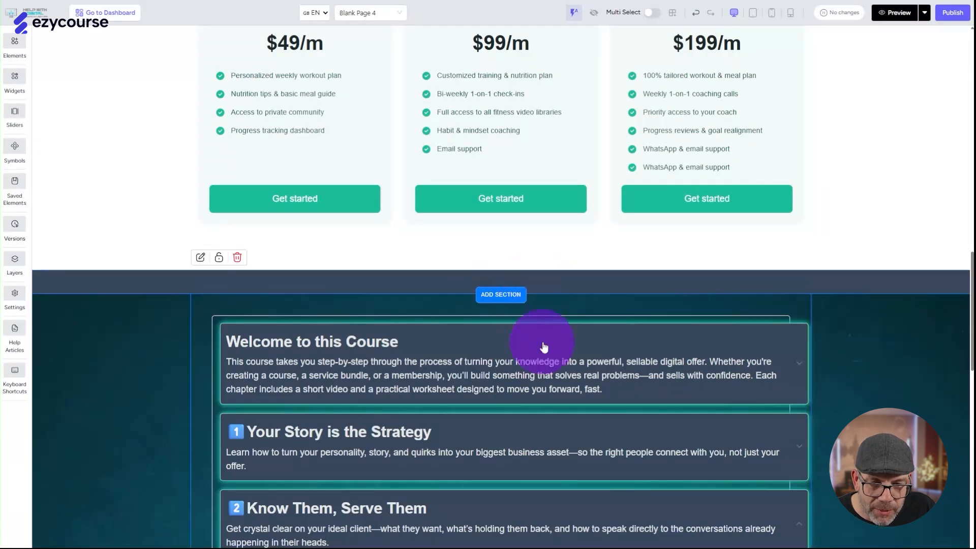
# Replace the linked background color of the new curriculum's section with white (#ffffff).
pyautogui.click(120, 289)
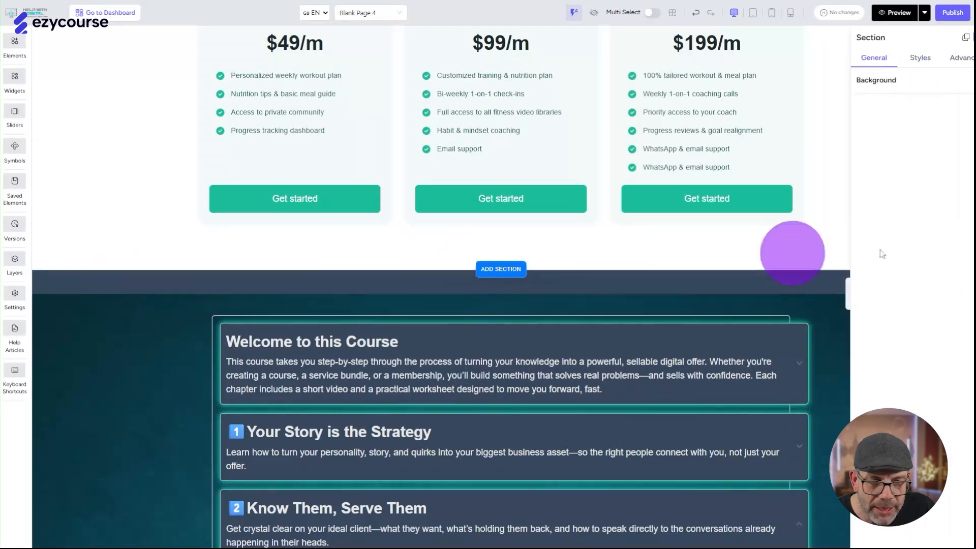
pyautogui.click(889, 80)
pyautogui.click(962, 142)
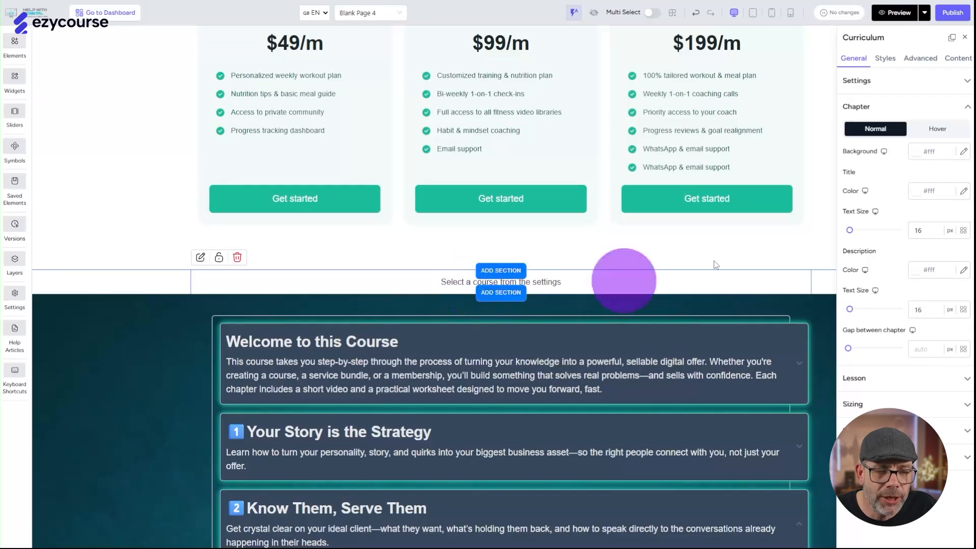
# Assign the course "Build Your Offer: From Idea to Irresistible Income" to the new Curriculum widget.
pyautogui.click(900, 86)
pyautogui.click(896, 113)
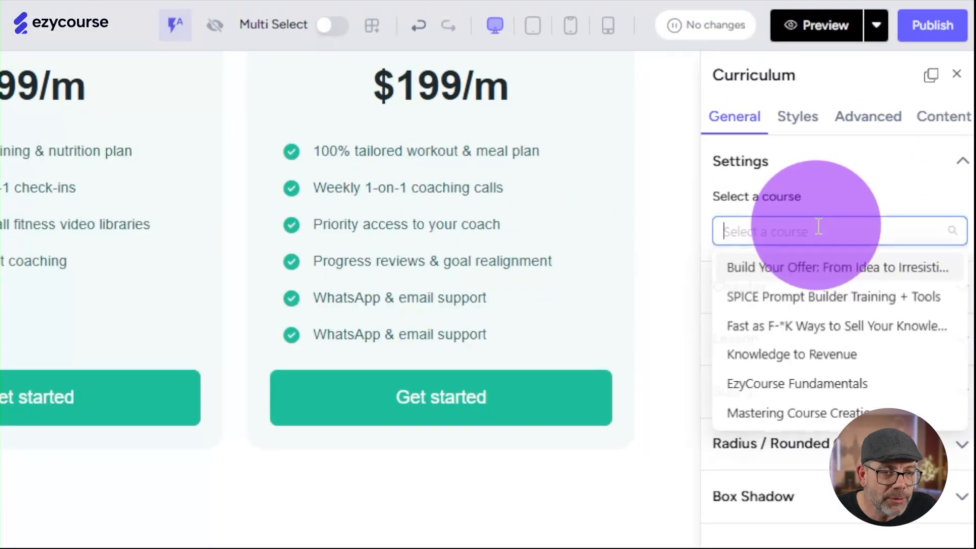
pyautogui.click(810, 274)
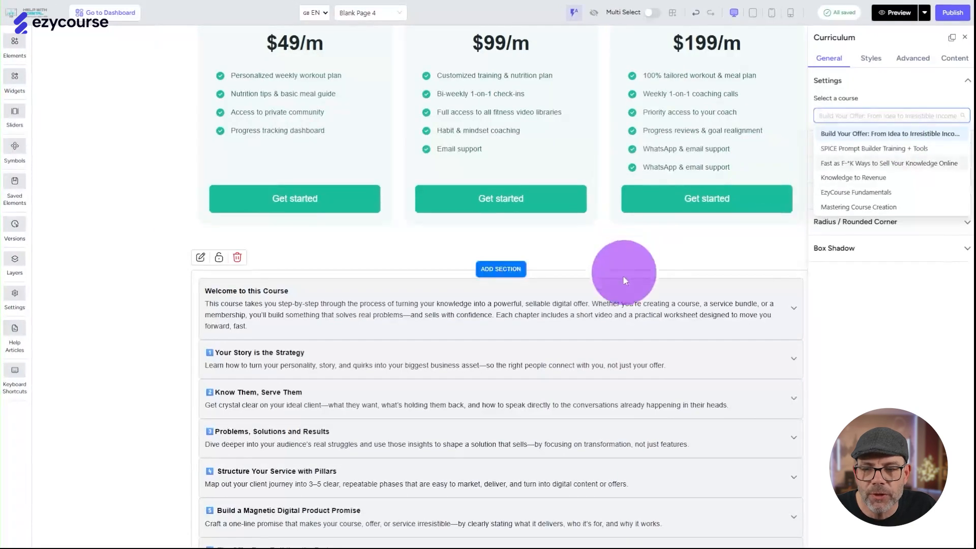
pyautogui.scroll(-2, 624, 264)
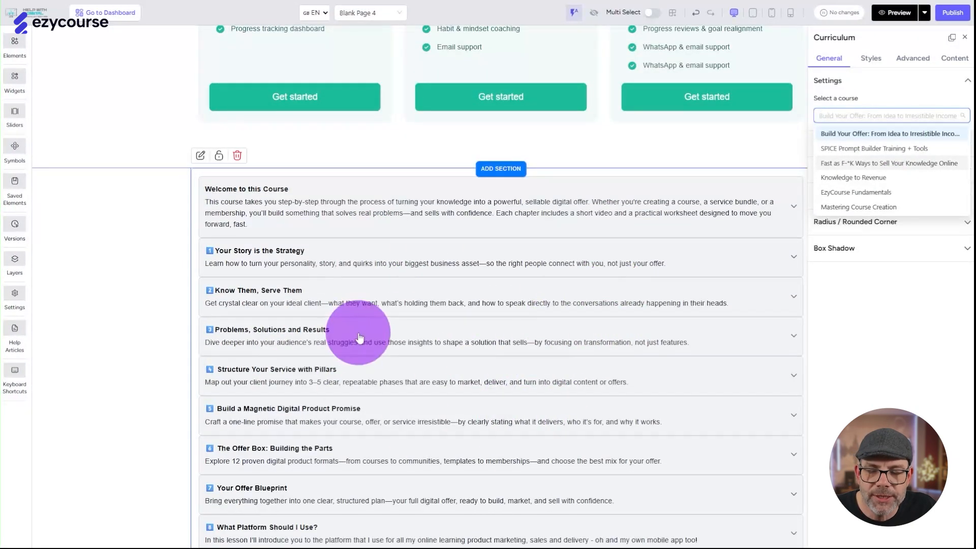
pyautogui.scroll(-1, 360, 327)
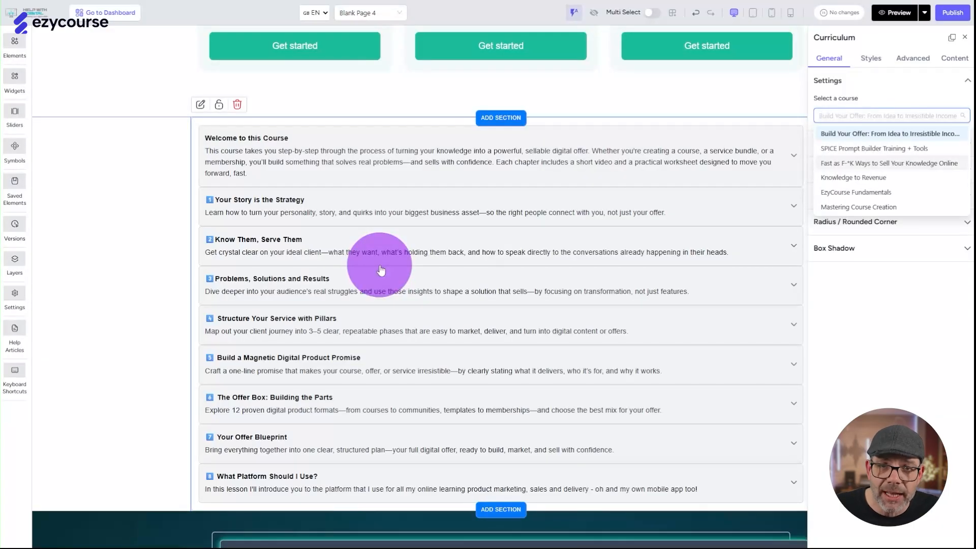
pyautogui.scroll(-6, 485, 239)
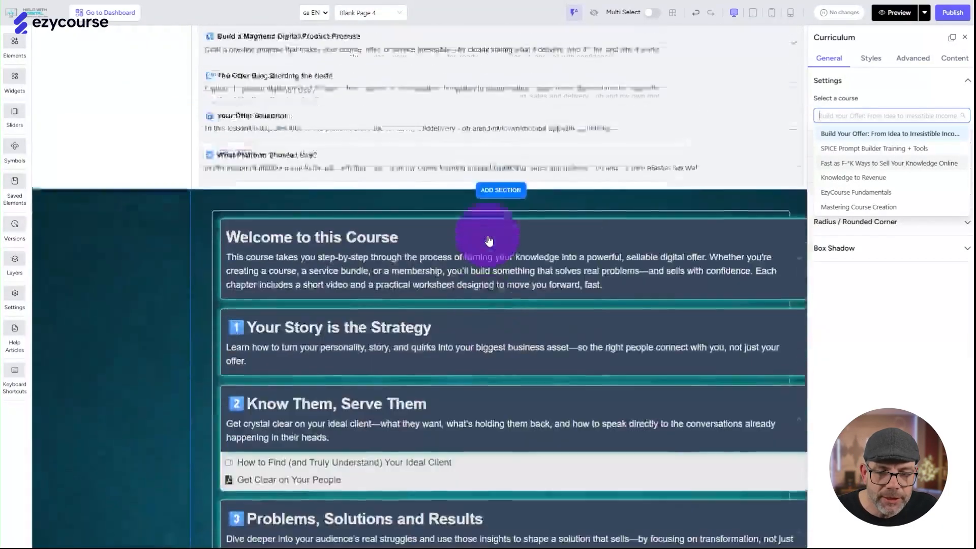
pyautogui.scroll(5, 488, 241)
pyautogui.scroll(1, 488, 239)
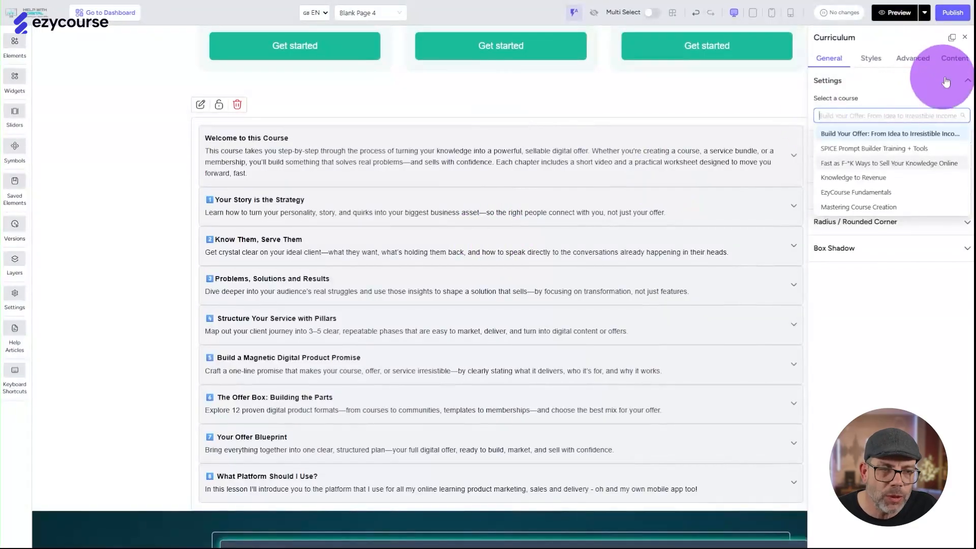
pyautogui.click(964, 82)
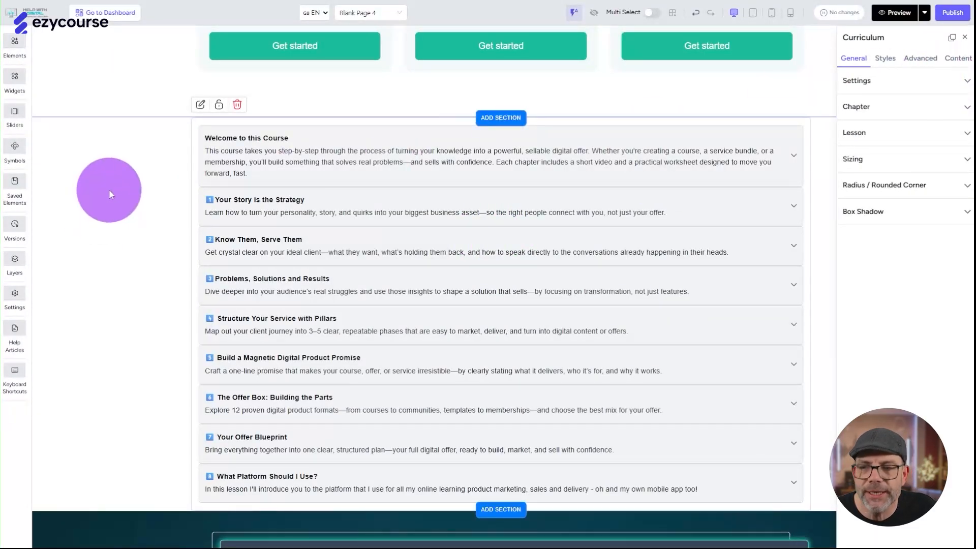
# Set the background color of the new curriculum's section to DSM Dark Blue.
pyautogui.click(108, 189)
pyautogui.click(887, 84)
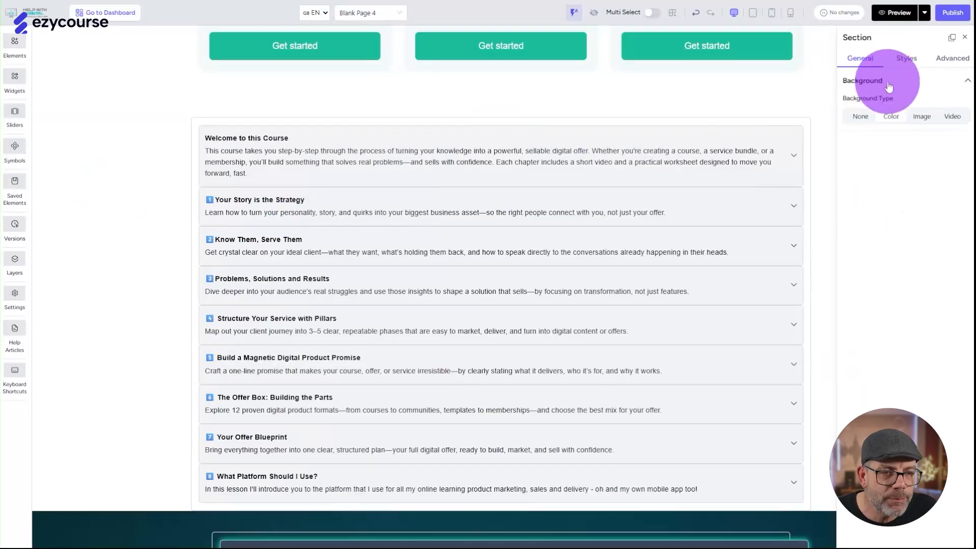
pyautogui.click(947, 134)
pyautogui.click(961, 141)
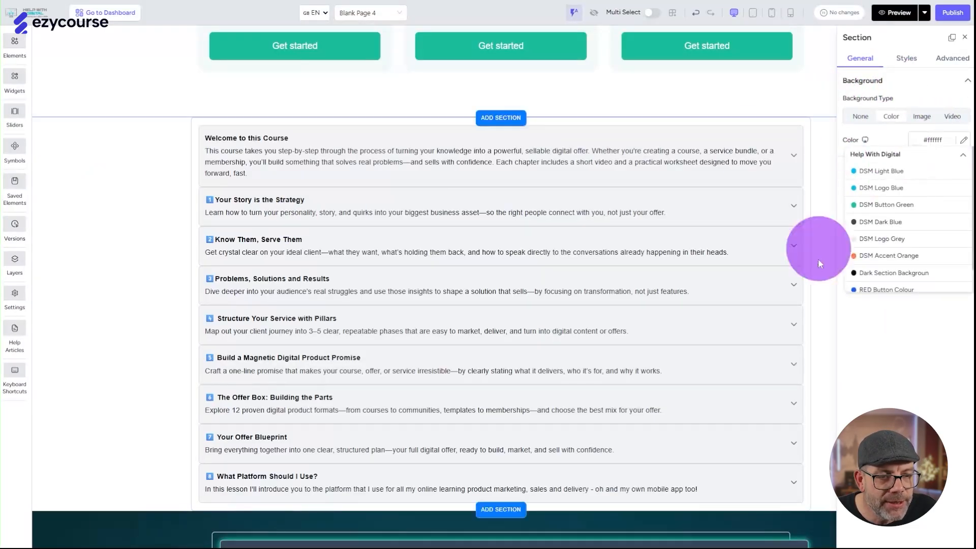
pyautogui.click(887, 220)
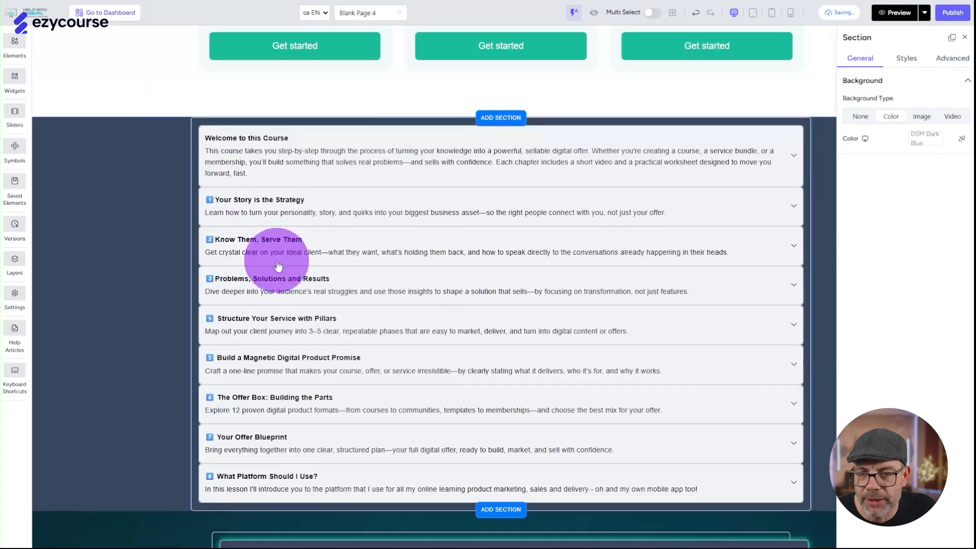
# Apply equal padding of 34 px to all sides of the new Curriculum widget.
pyautogui.scroll(1, 244, 244)
pyautogui.click(322, 207)
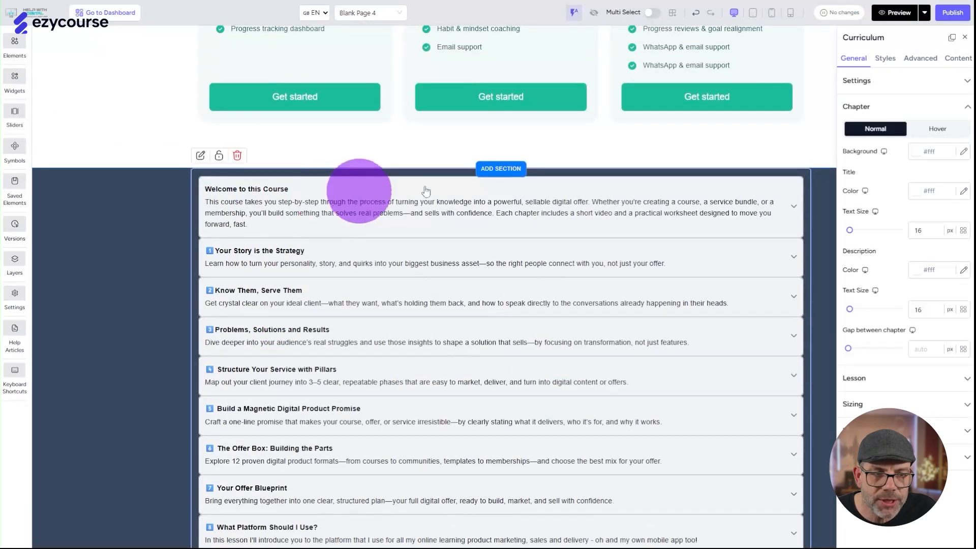
pyautogui.click(885, 59)
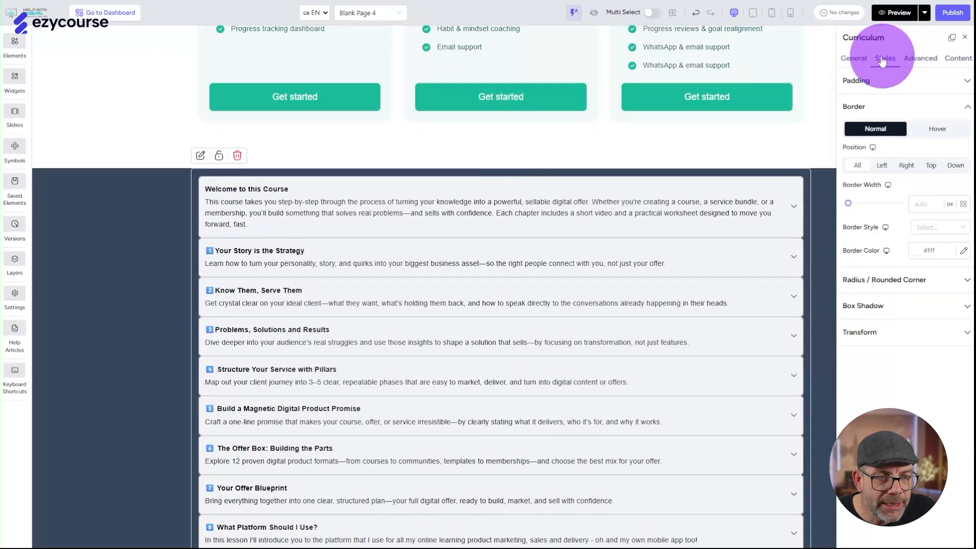
pyautogui.click(859, 82)
pyautogui.click(967, 110)
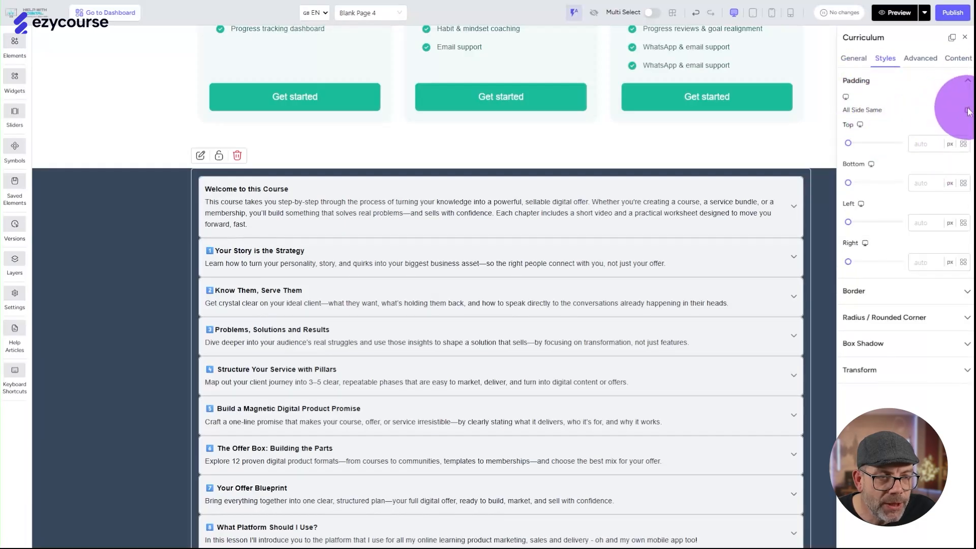
pyautogui.click(967, 111)
pyautogui.moveTo(848, 144); pyautogui.dragTo(854, 148)
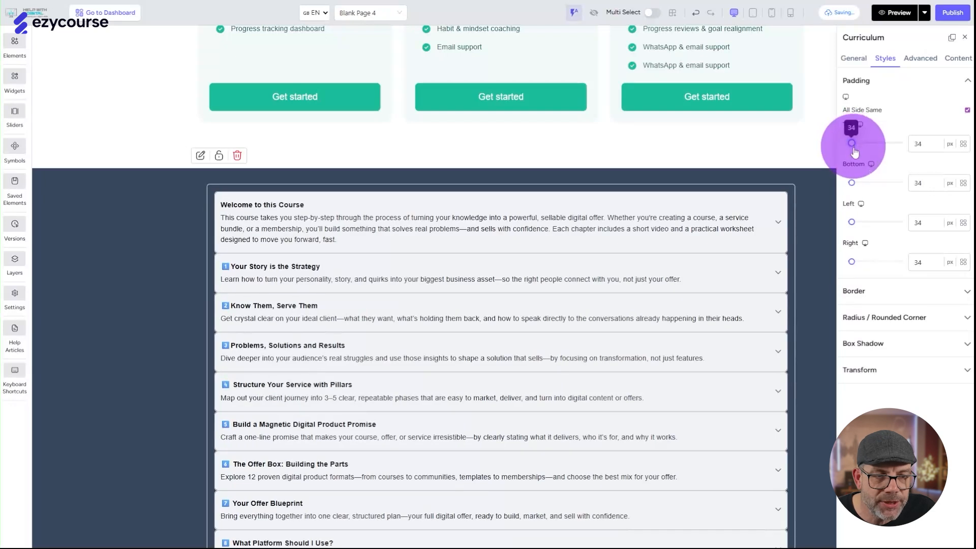
# Unlink the new Curriculum widget's padding sides and set the top padding to 134 px and the bottom padding to 131 px.
pyautogui.click(966, 110)
pyautogui.moveTo(852, 143); pyautogui.dragTo(863, 143)
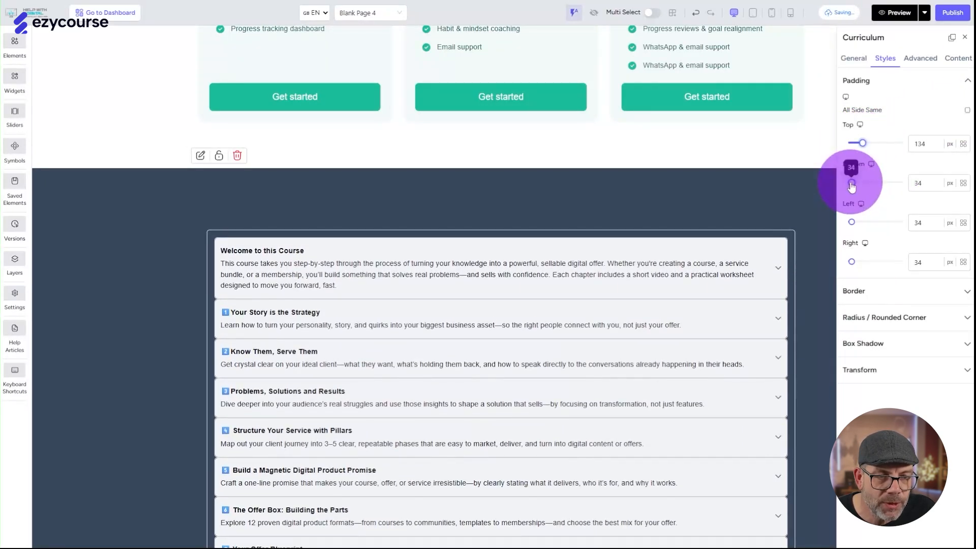
pyautogui.moveTo(859, 187); pyautogui.dragTo(863, 183)
pyautogui.scroll(-8, 650, 254)
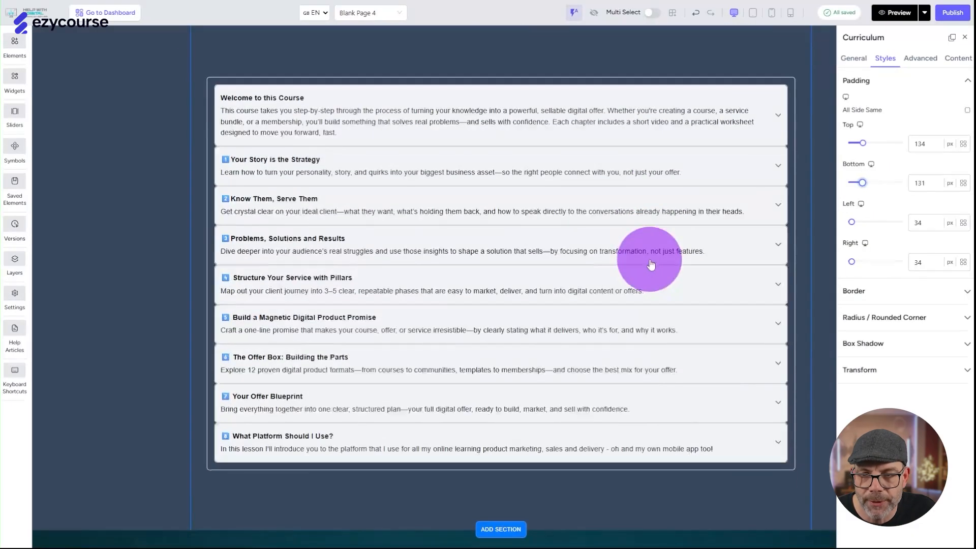
pyautogui.scroll(7, 488, 361)
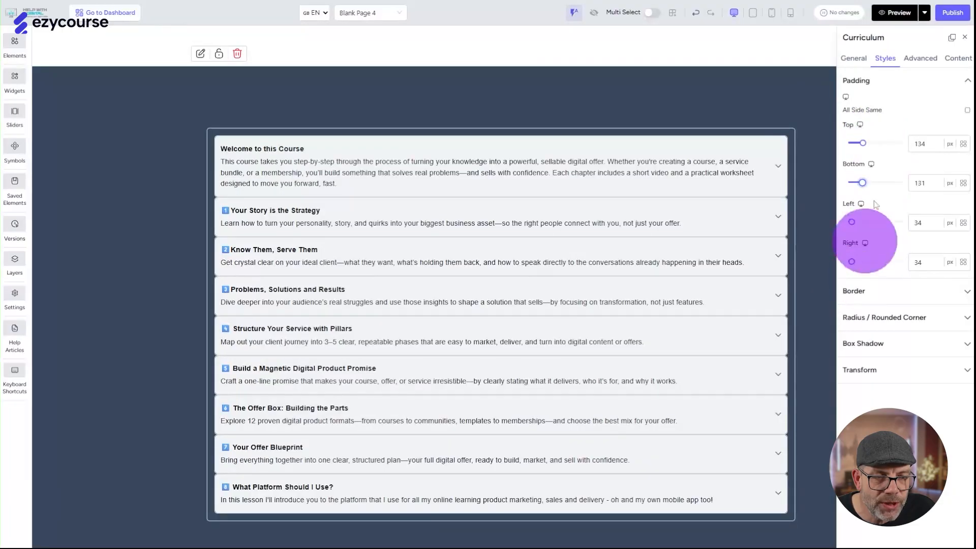
# Set the normal-state chapter background of the new Curriculum widget to DSM Dark Blue.
pyautogui.click(854, 58)
pyautogui.click(868, 144)
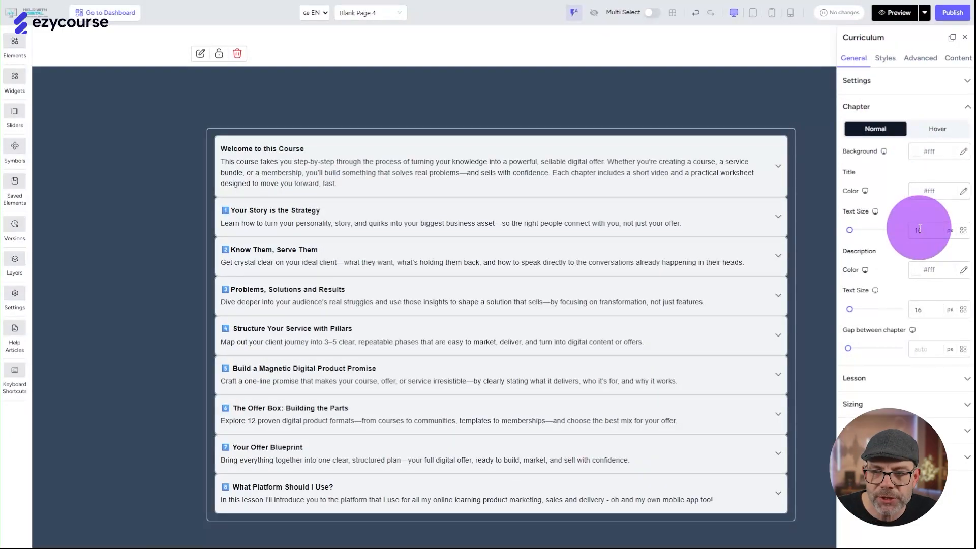
pyautogui.scroll(-7, 300, 447)
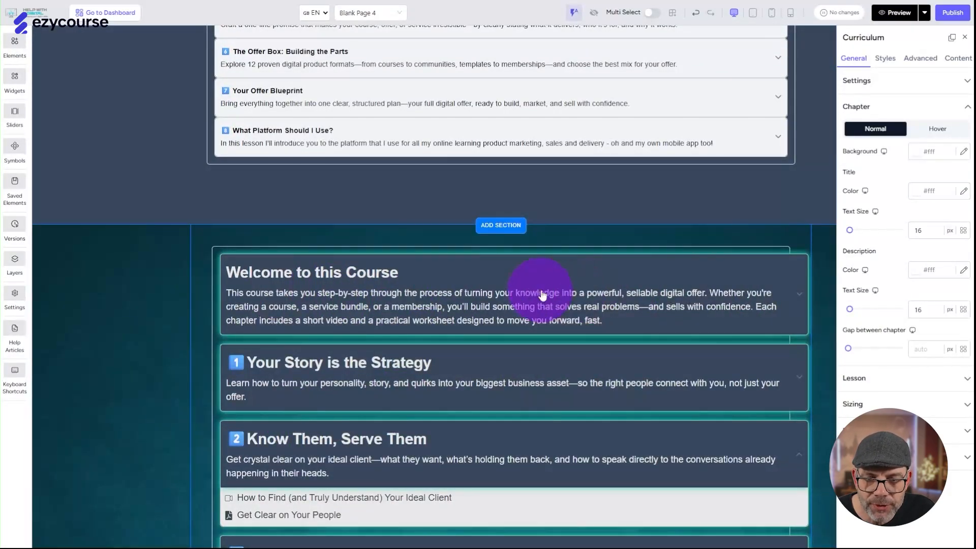
pyautogui.scroll(7, 542, 295)
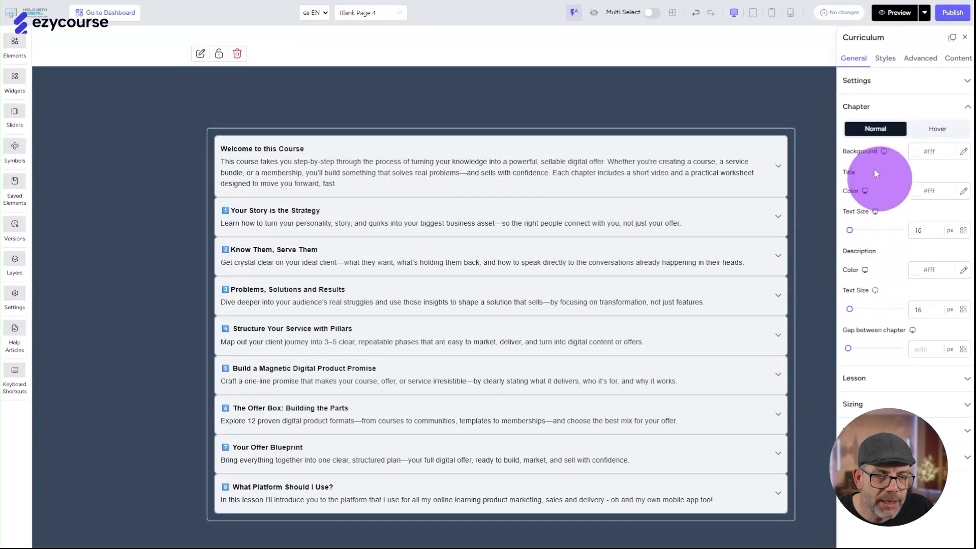
pyautogui.click(963, 151)
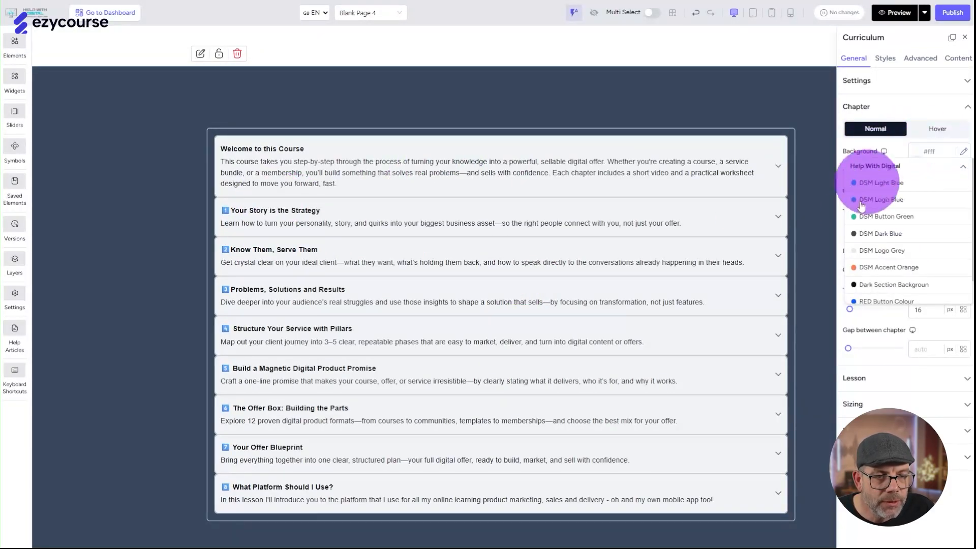
pyautogui.click(881, 234)
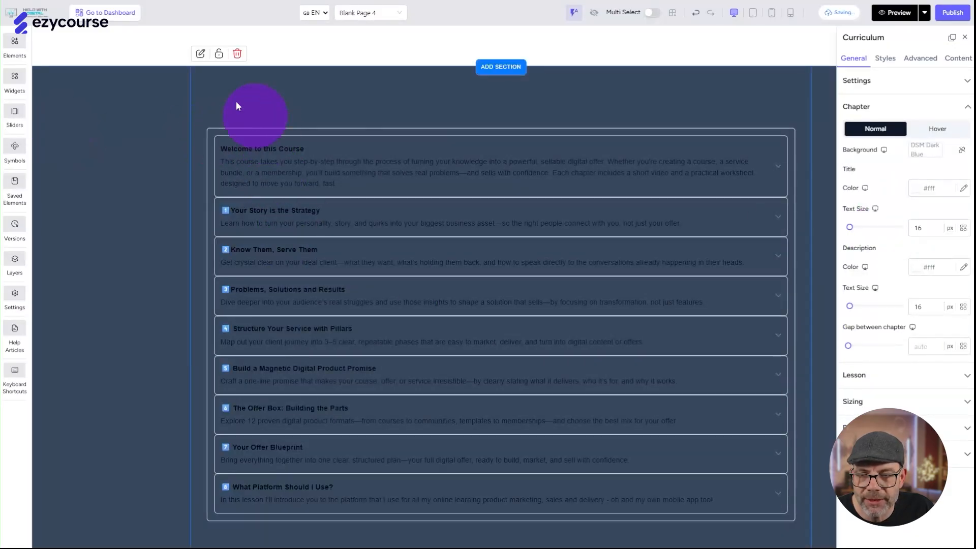
# Switch the new curriculum section's background to an image, searching the gallery for "background" and choosing "Plain Background (2) (1).png".
pyautogui.scroll(-5, 403, 381)
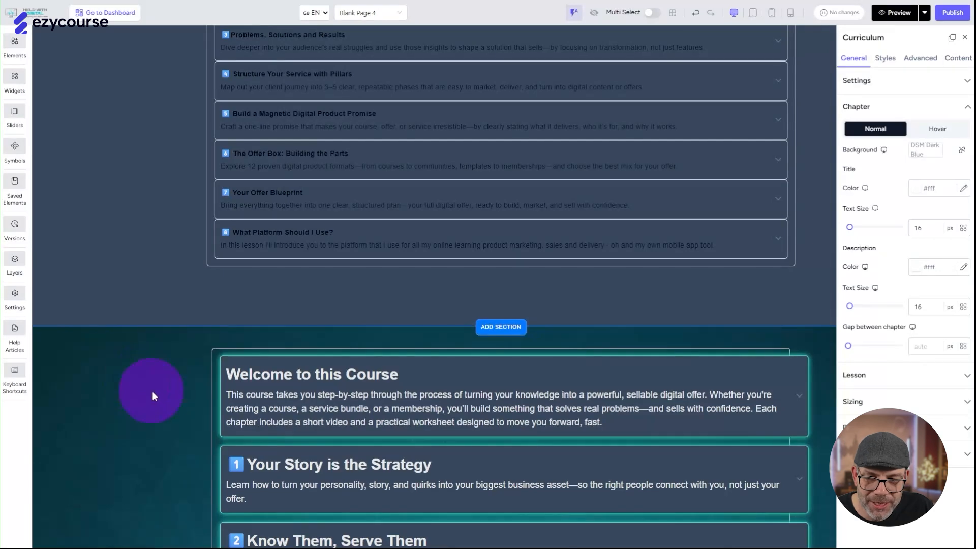
pyautogui.scroll(7, 164, 392)
pyautogui.click(130, 239)
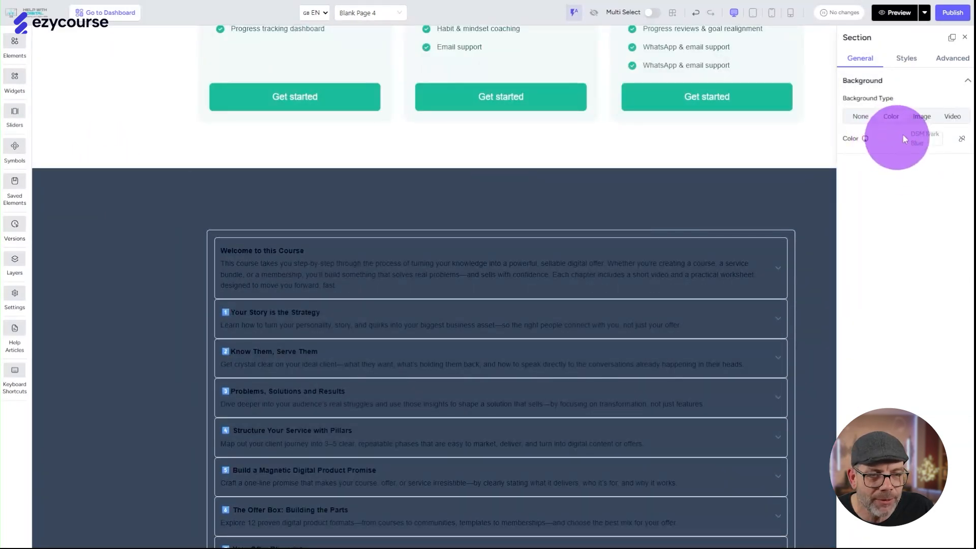
pyautogui.click(923, 117)
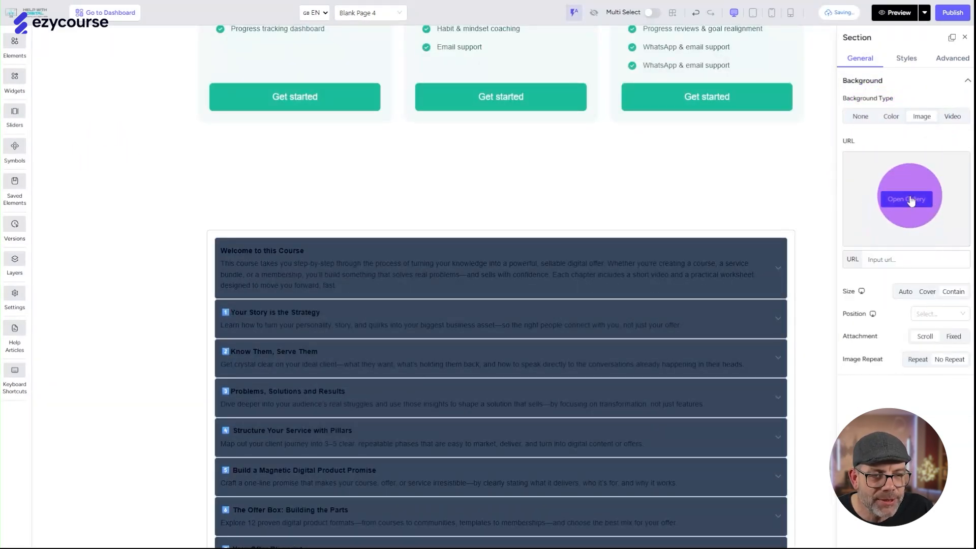
pyautogui.click(909, 200)
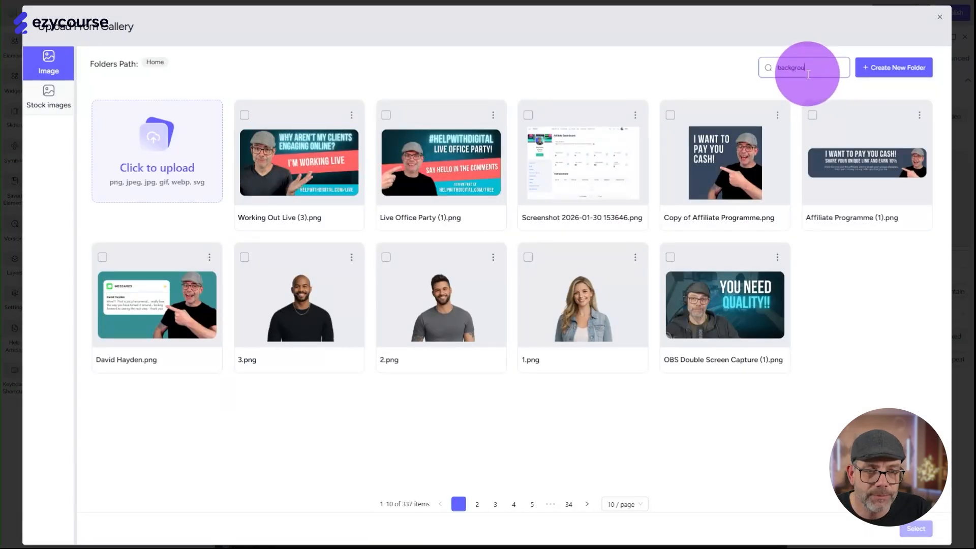
pyautogui.press('Return')
pyautogui.click(275, 170)
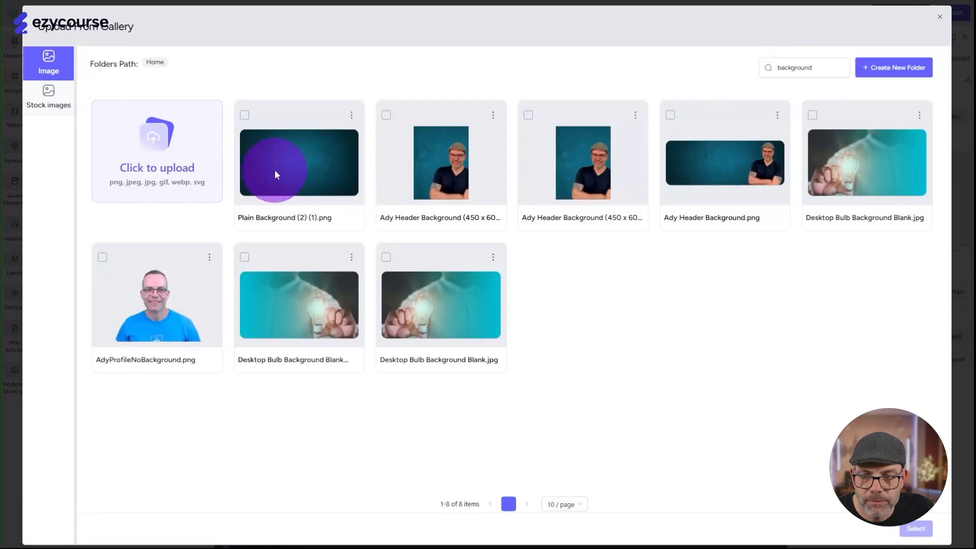
pyautogui.click(916, 529)
pyautogui.scroll(-10, 127, 305)
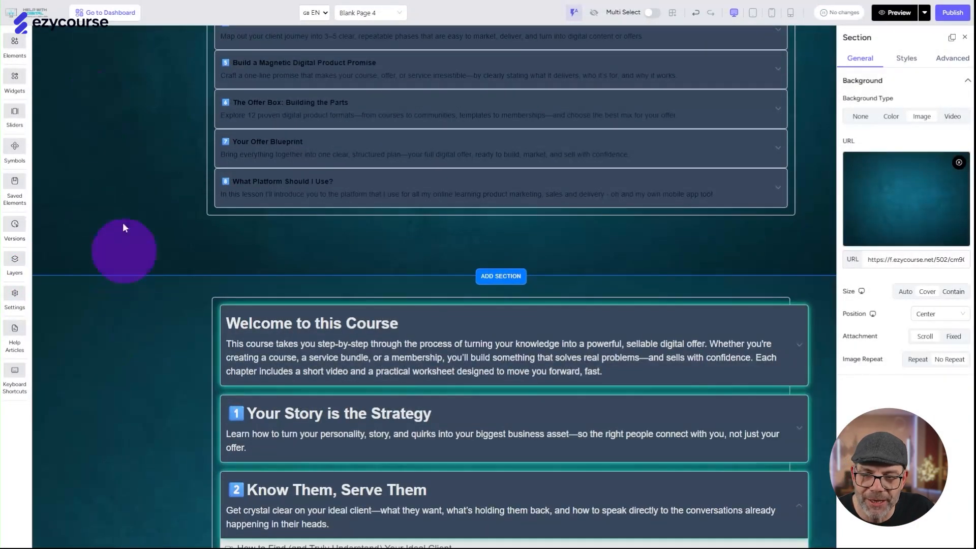
pyautogui.scroll(3, 396, 152)
pyautogui.scroll(-4, 427, 305)
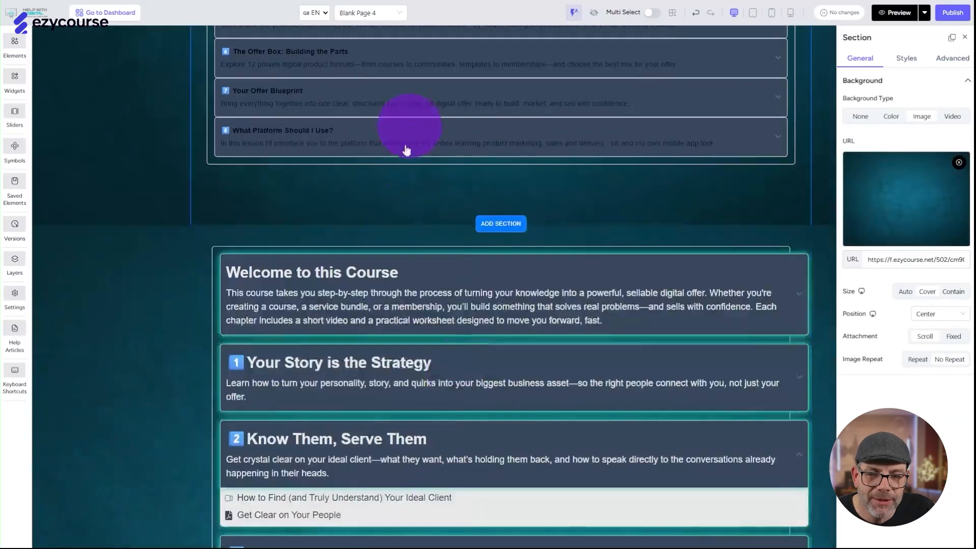
pyautogui.scroll(7, 466, 284)
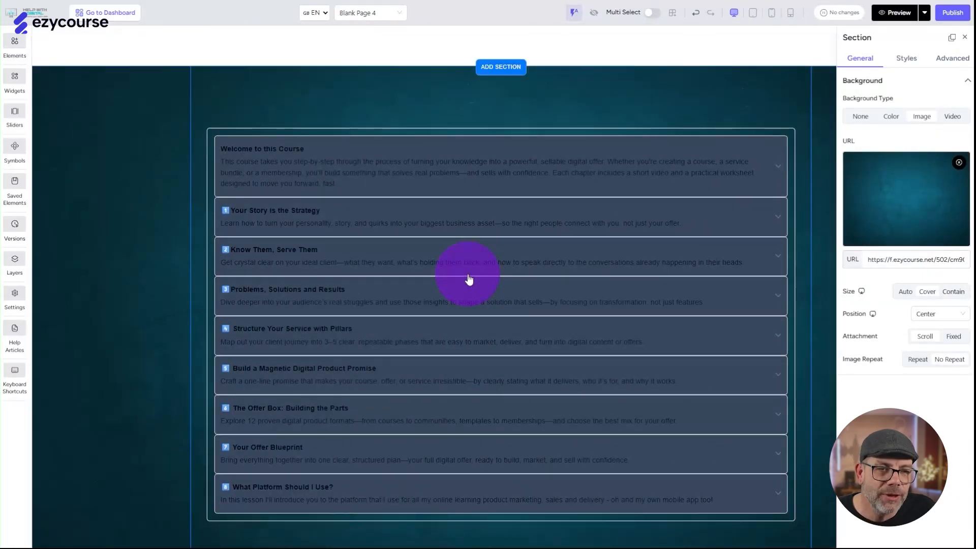
# Set the new curriculum's chapter titles to white (#ffffff) with a text size of 29 px.
pyautogui.click(579, 230)
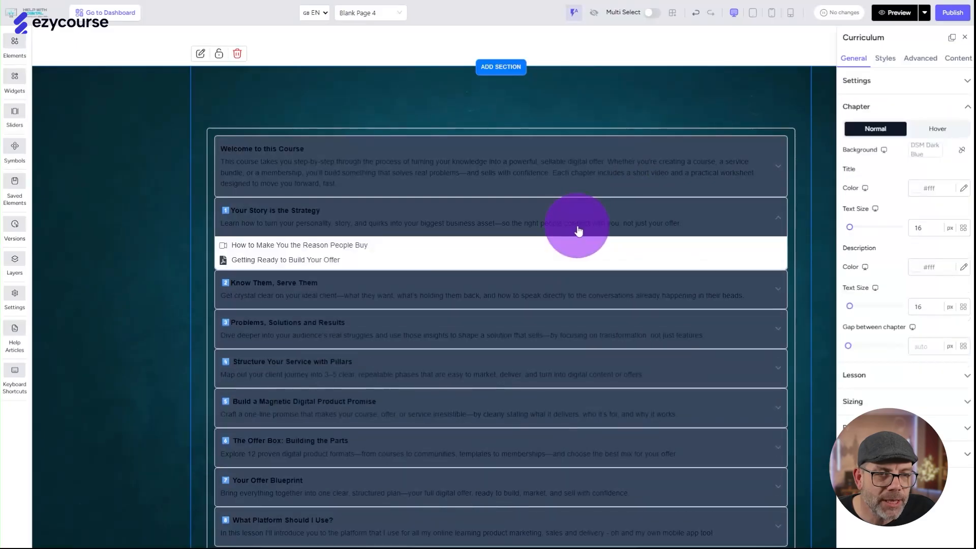
pyautogui.click(379, 164)
pyautogui.scroll(-4, 405, 214)
pyautogui.scroll(6, 468, 342)
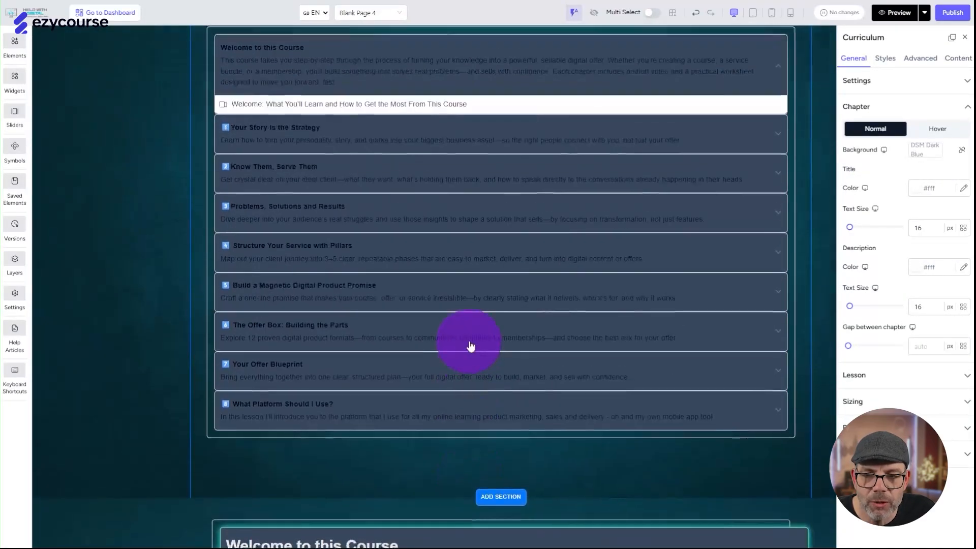
pyautogui.click(964, 189)
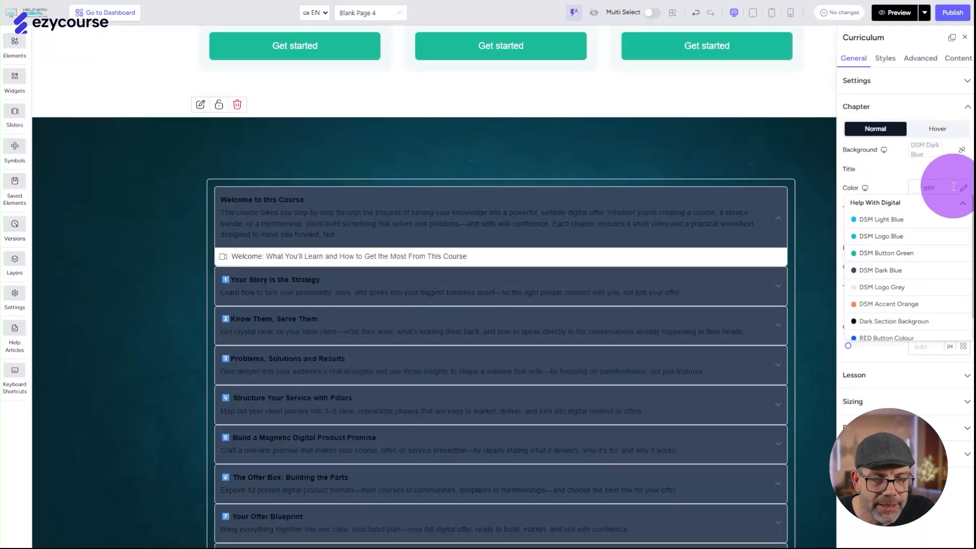
pyautogui.click(938, 187)
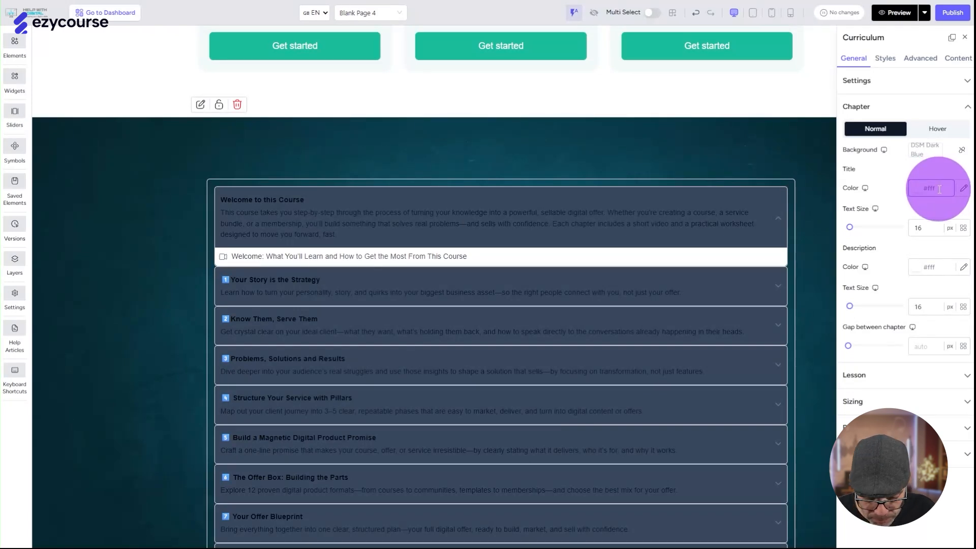
pyautogui.write('ffffff')
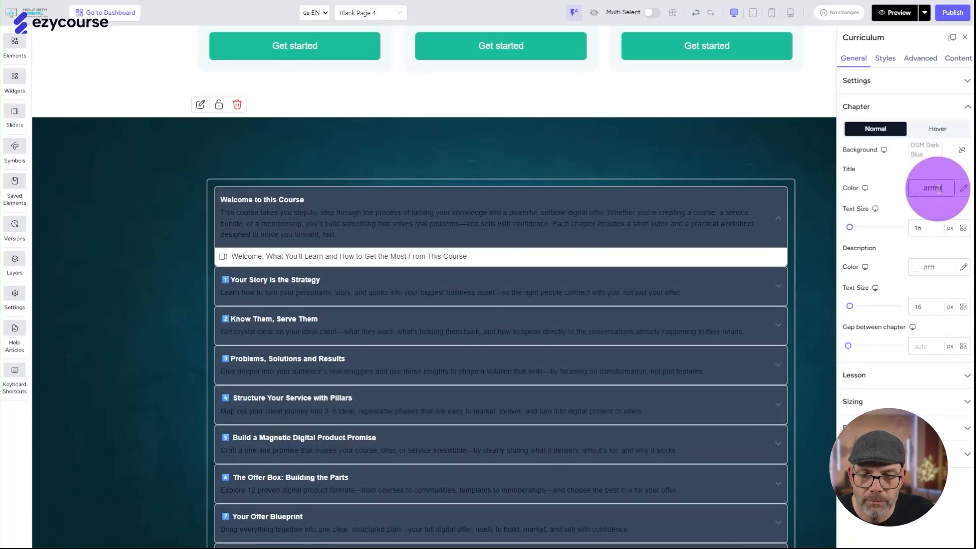
pyautogui.moveTo(852, 234); pyautogui.dragTo(857, 232)
pyautogui.scroll(-5, 634, 262)
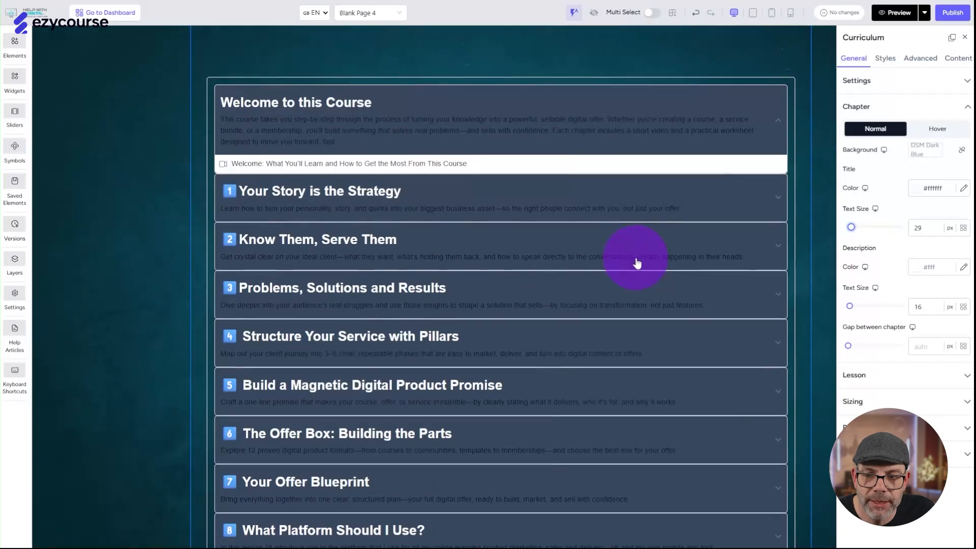
# Set the chapter descriptions' color to DSM Logo Grey and their text size to 24 px.
pyautogui.click(963, 272)
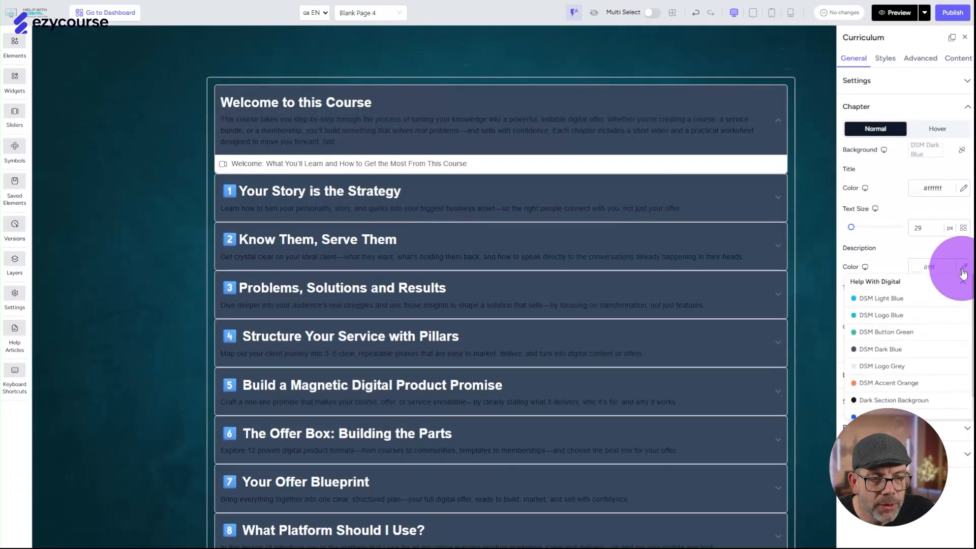
pyautogui.click(891, 366)
pyautogui.scroll(-7, 432, 184)
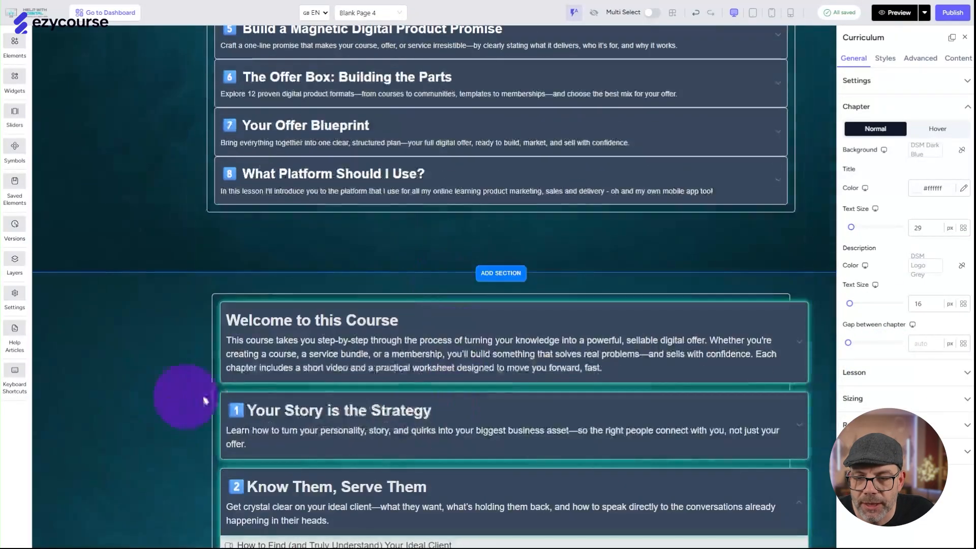
pyautogui.scroll(6, 497, 369)
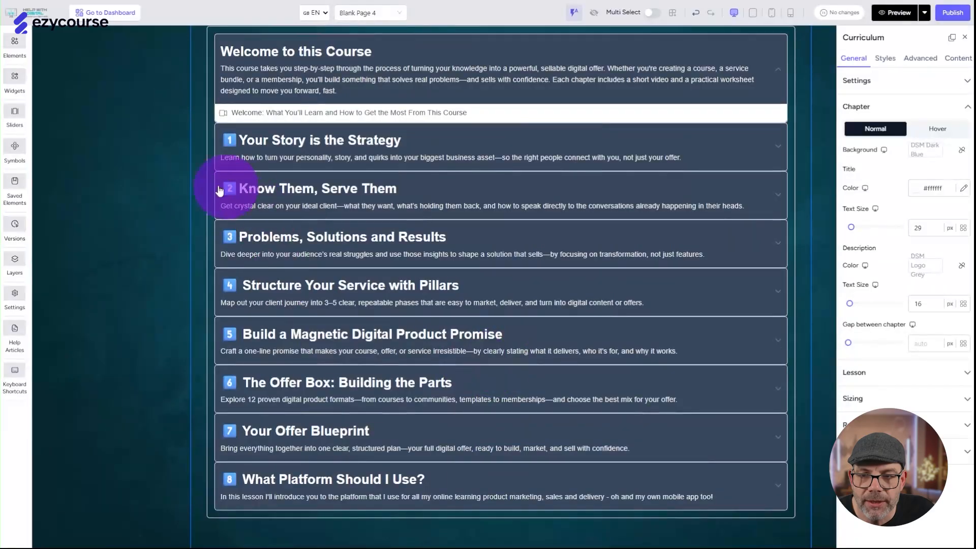
pyautogui.scroll(-6, 403, 261)
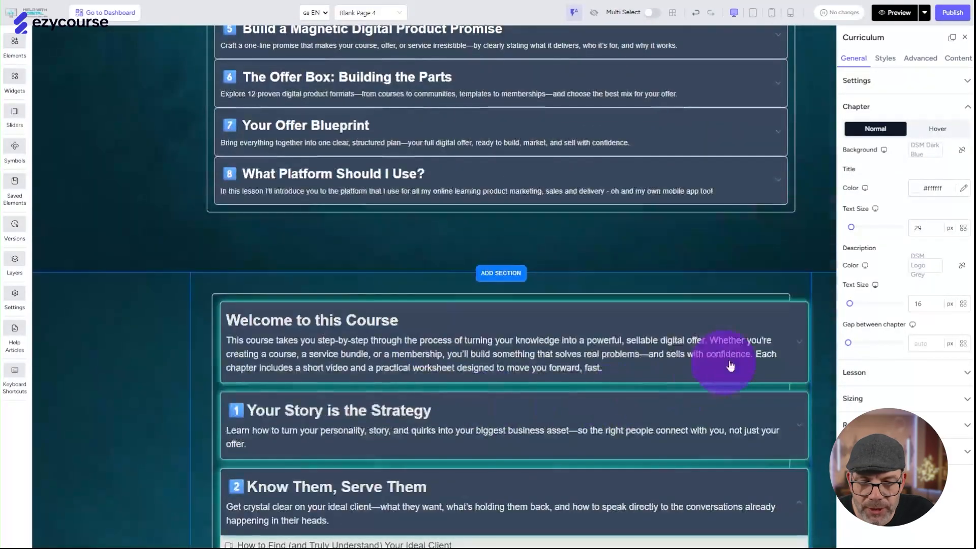
pyautogui.scroll(-3, 295, 394)
pyautogui.scroll(7, 357, 408)
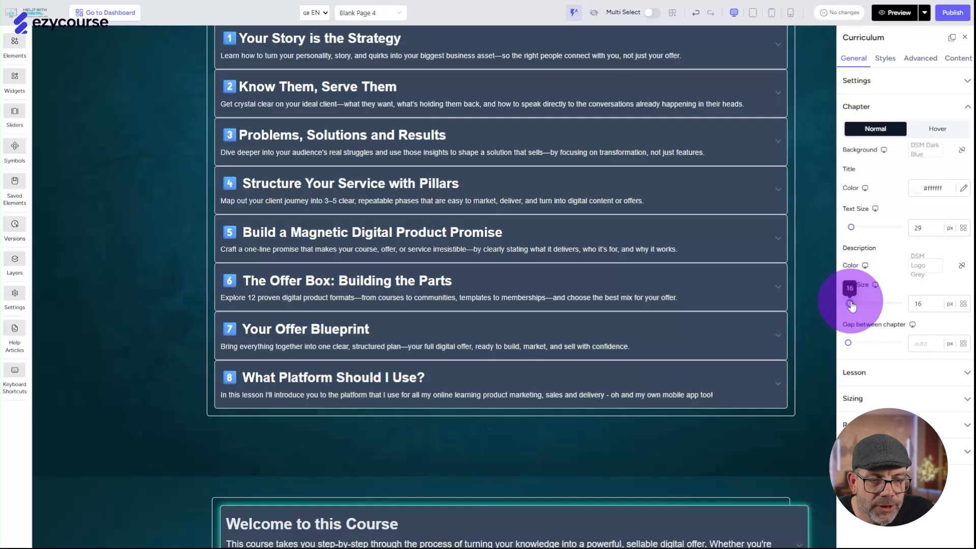
pyautogui.moveTo(851, 305); pyautogui.dragTo(854, 306)
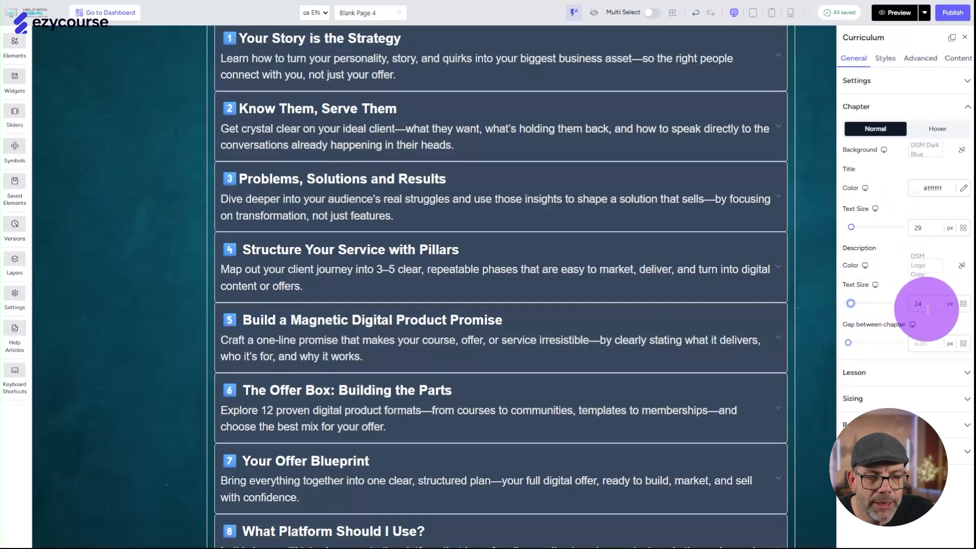
# Try an 11 px gap between the chapters and increase it to 16 px.
pyautogui.click(932, 345)
pyautogui.write('11')
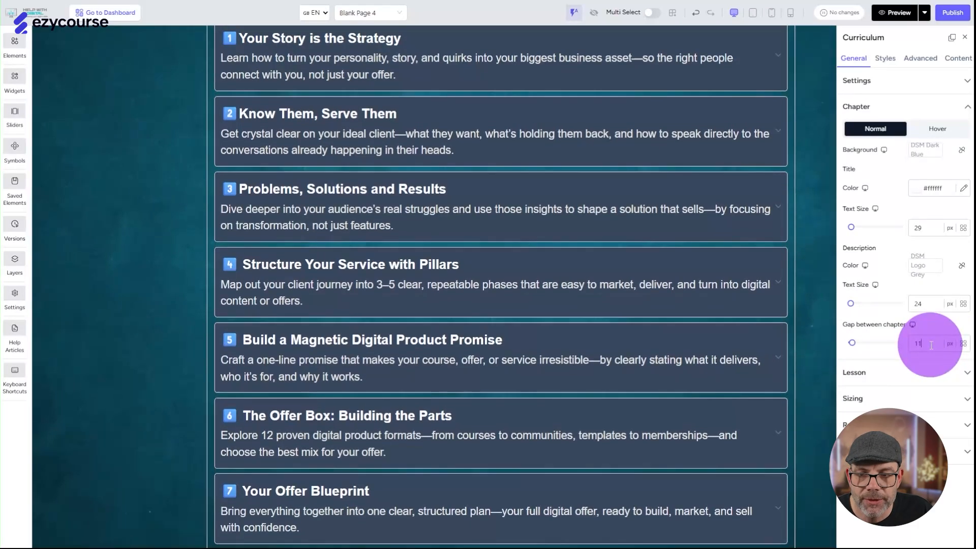
pyautogui.scroll(-9, 406, 312)
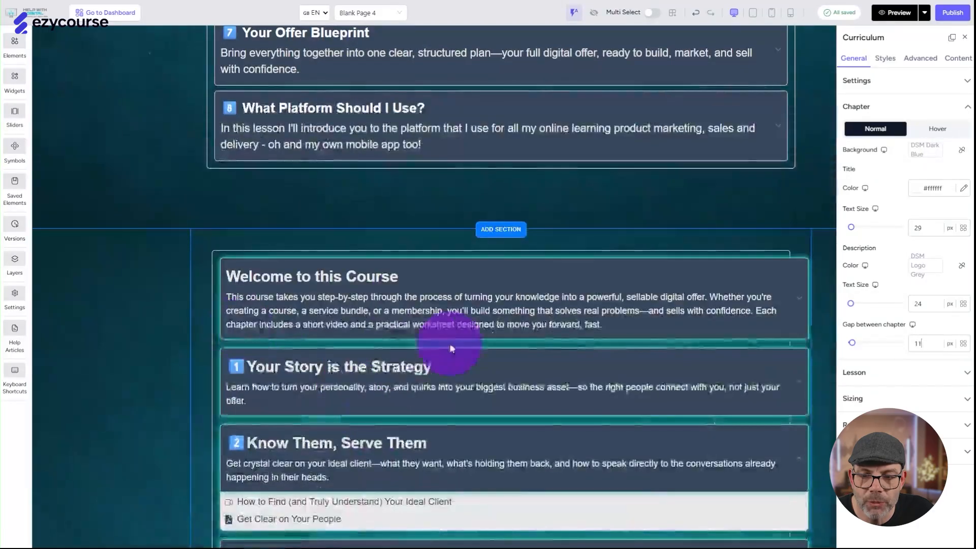
pyautogui.scroll(8, 452, 349)
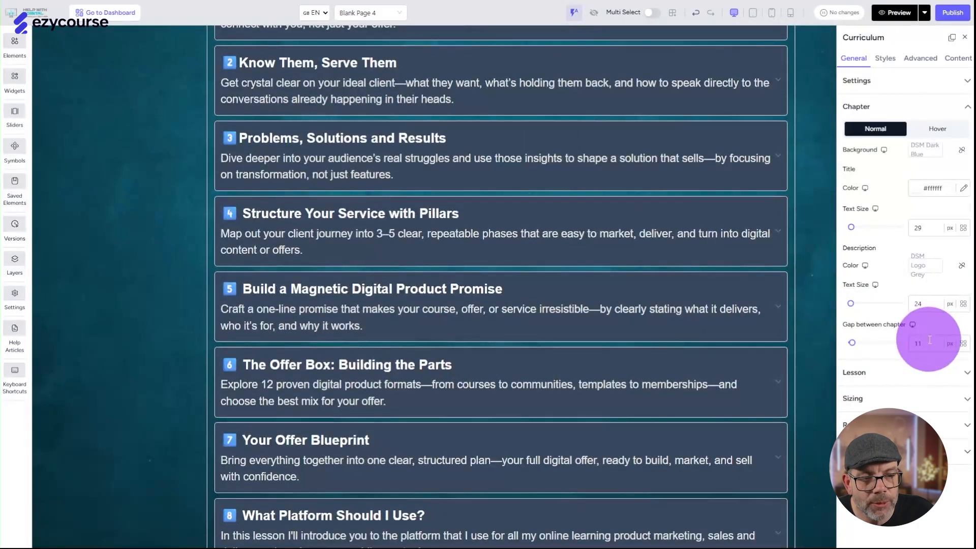
pyautogui.press('BackSpace')
pyautogui.write('6')
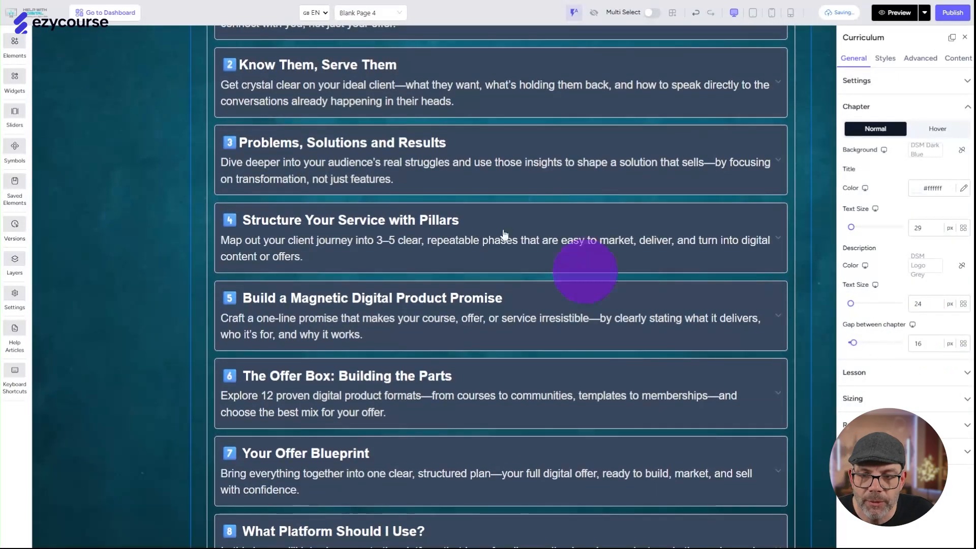
pyautogui.scroll(-10, 436, 149)
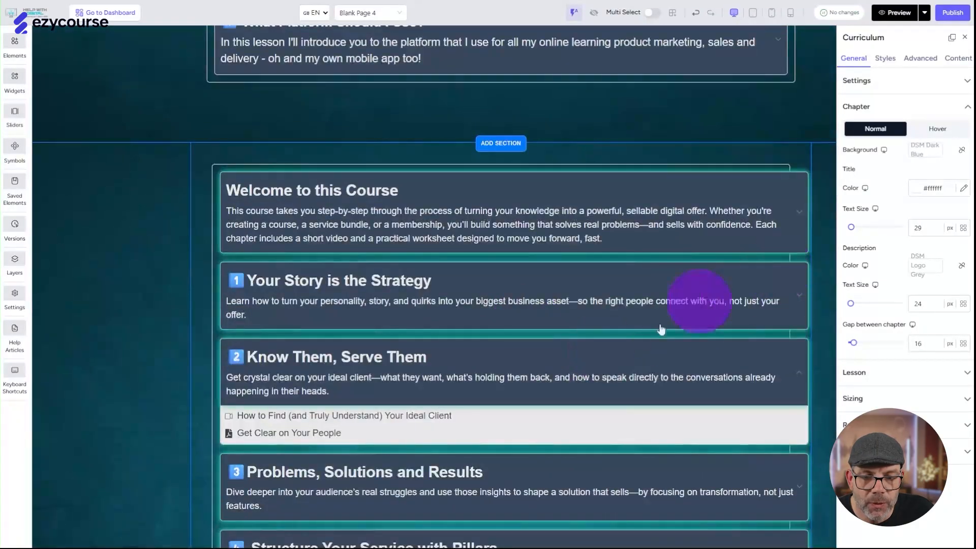
# Set the new curriculum's lesson background to DSM Logo Grey and the lesson text size to 20 px.
pyautogui.click(968, 374)
pyautogui.scroll(-2, 417, 278)
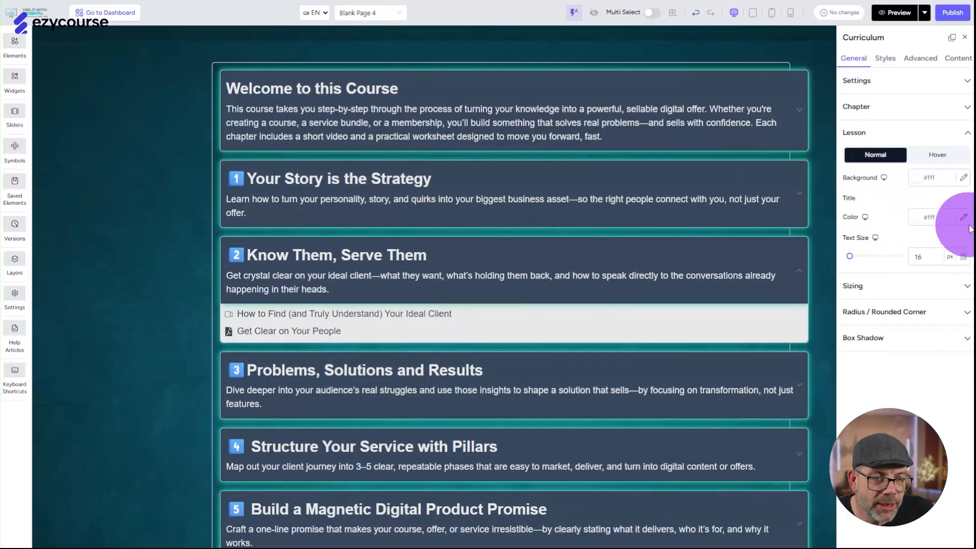
pyautogui.click(964, 179)
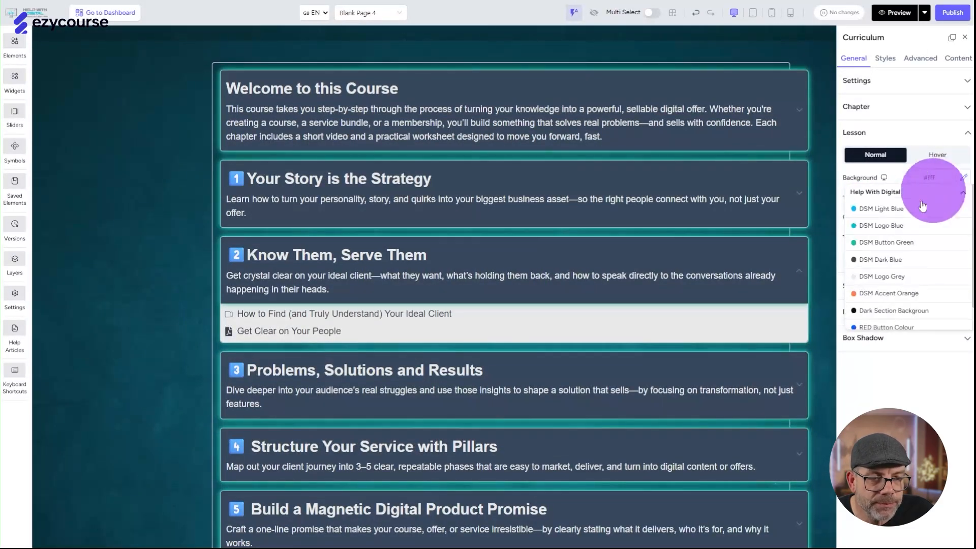
pyautogui.click(887, 260)
pyautogui.scroll(1, 523, 195)
pyautogui.scroll(15, 524, 196)
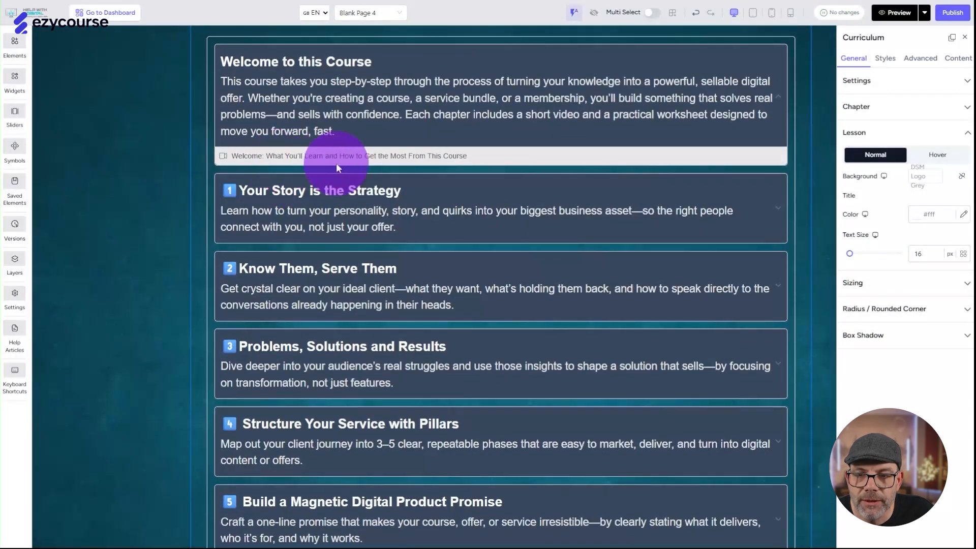
pyautogui.moveTo(851, 257); pyautogui.dragTo(849, 252)
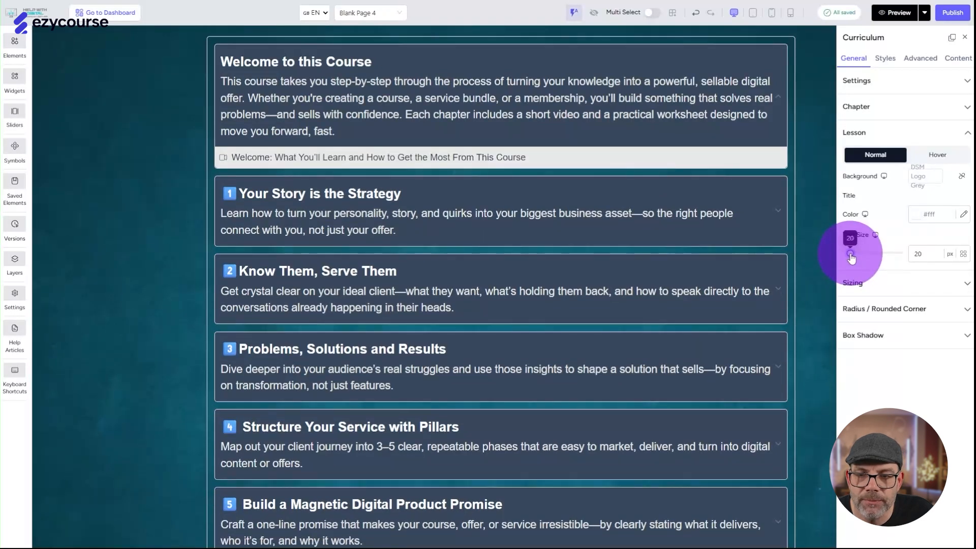
pyautogui.click(918, 253)
# Set the new curriculum's width to 1283 px and round all its corners equally to 25 px.
pyautogui.click(934, 283)
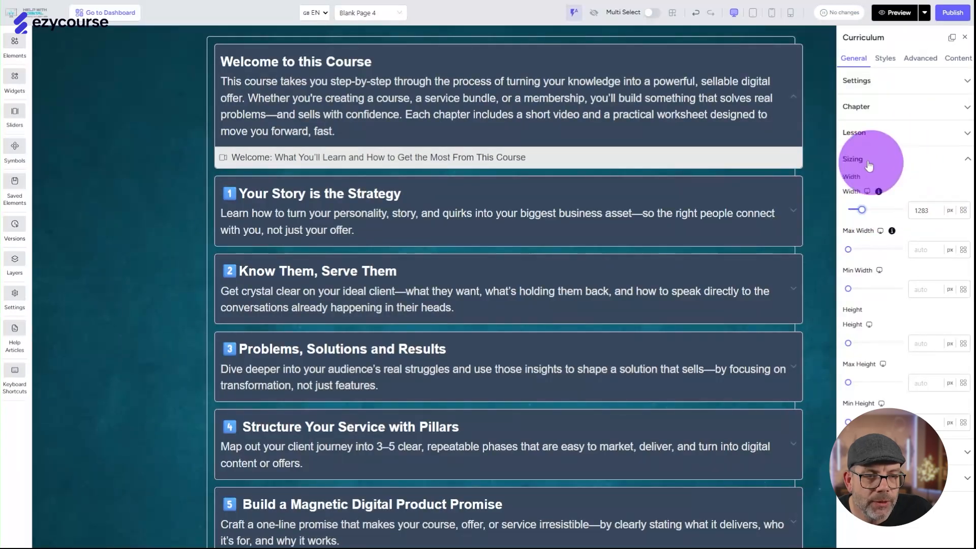
pyautogui.click(877, 160)
pyautogui.click(879, 185)
pyautogui.click(967, 215)
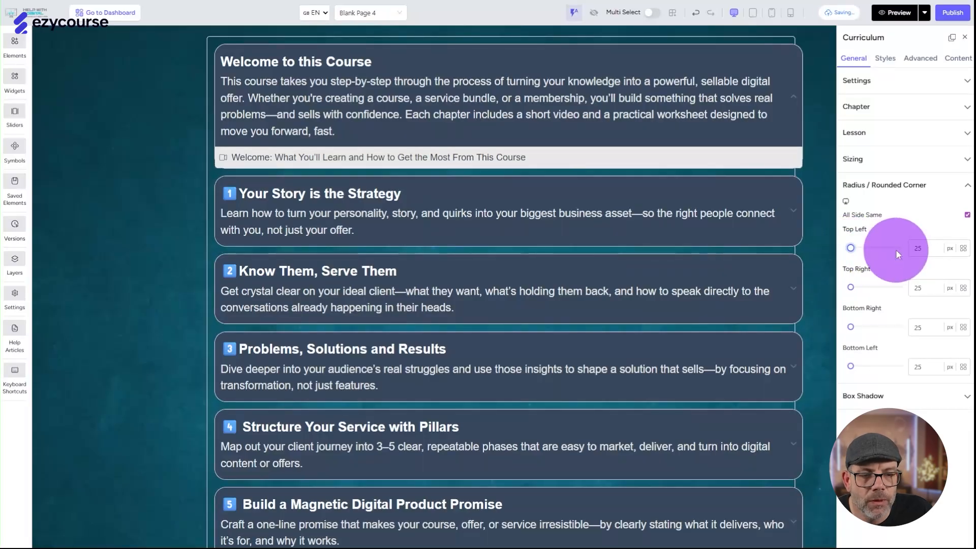
# Add a teal outer box shadow with a 21 px blur radius to the new curriculum and compare it with the existing one.
pyautogui.click(902, 212)
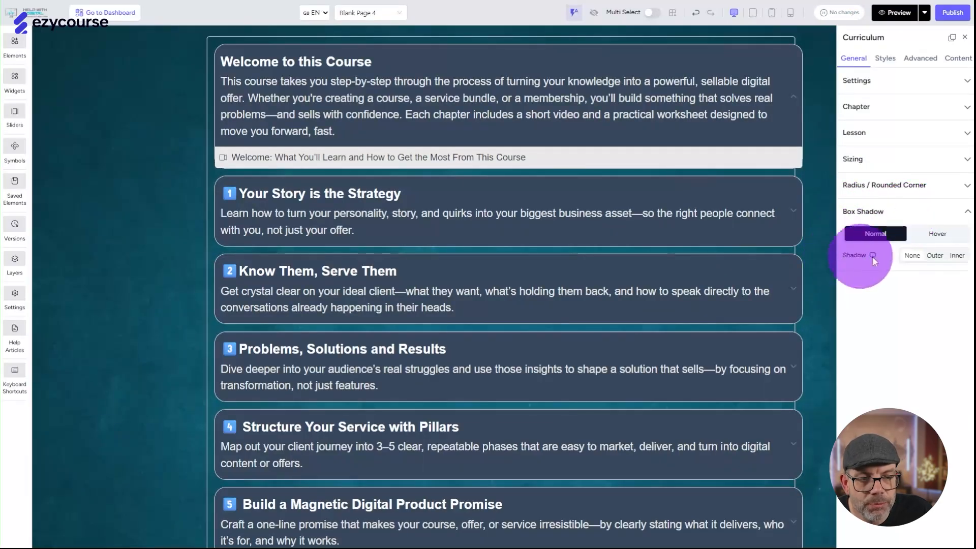
pyautogui.click(935, 255)
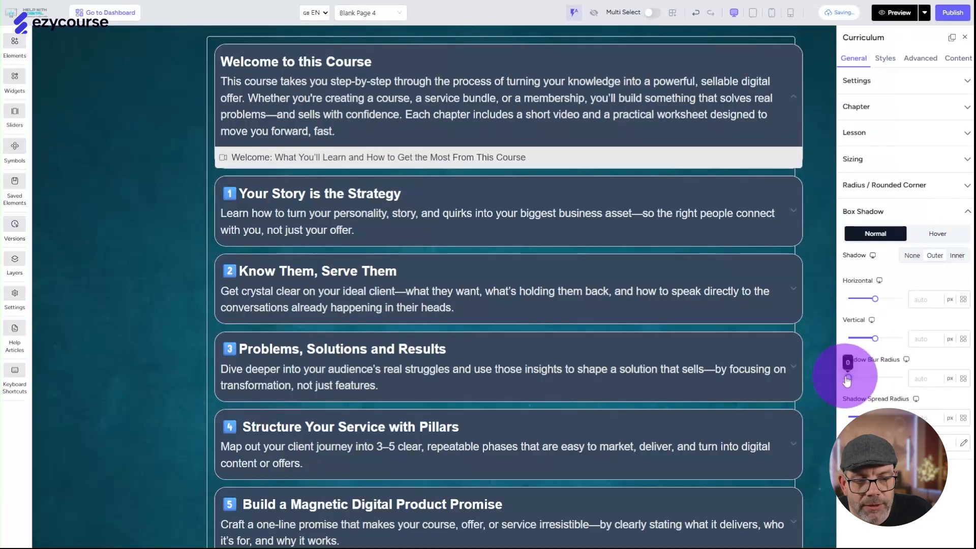
pyautogui.click(964, 444)
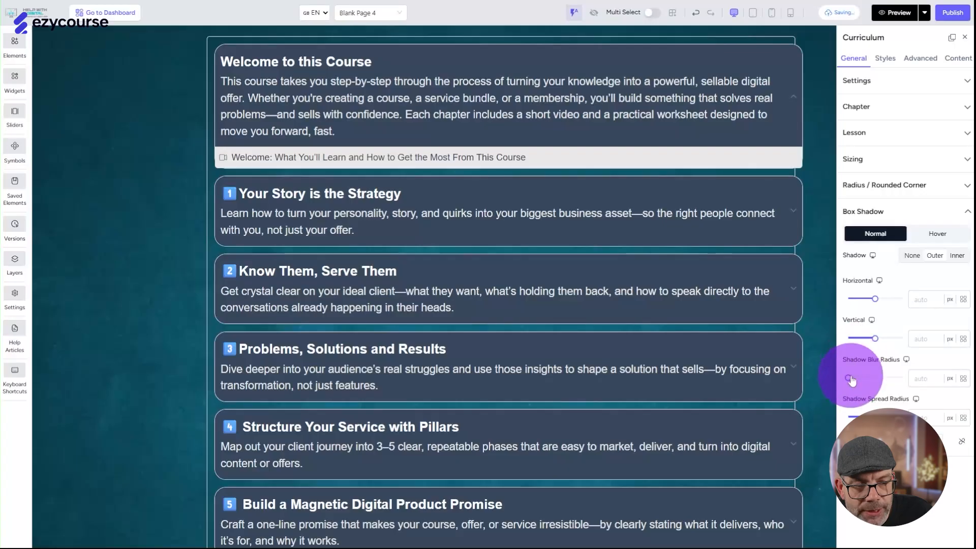
pyautogui.moveTo(850, 380); pyautogui.dragTo(852, 381)
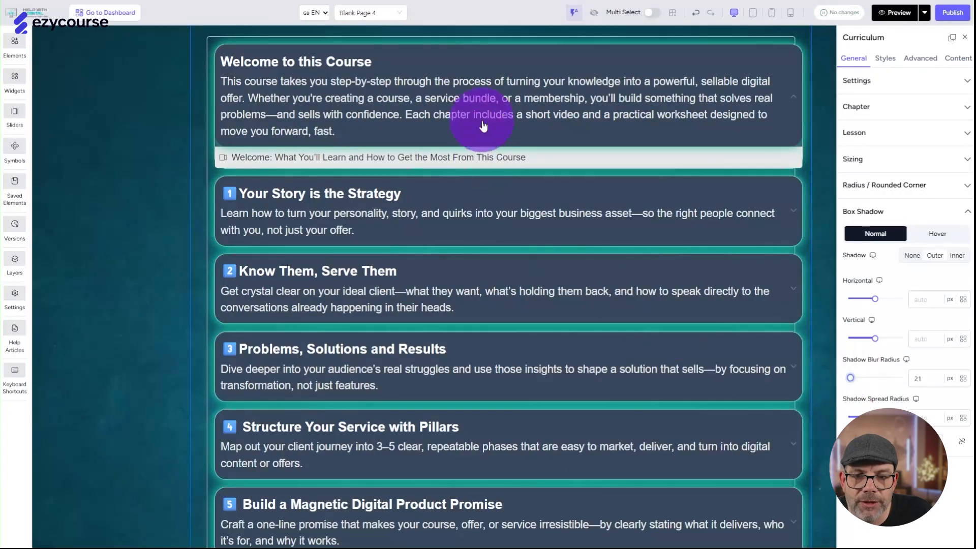
pyautogui.scroll(-12, 516, 188)
pyautogui.scroll(7, 516, 188)
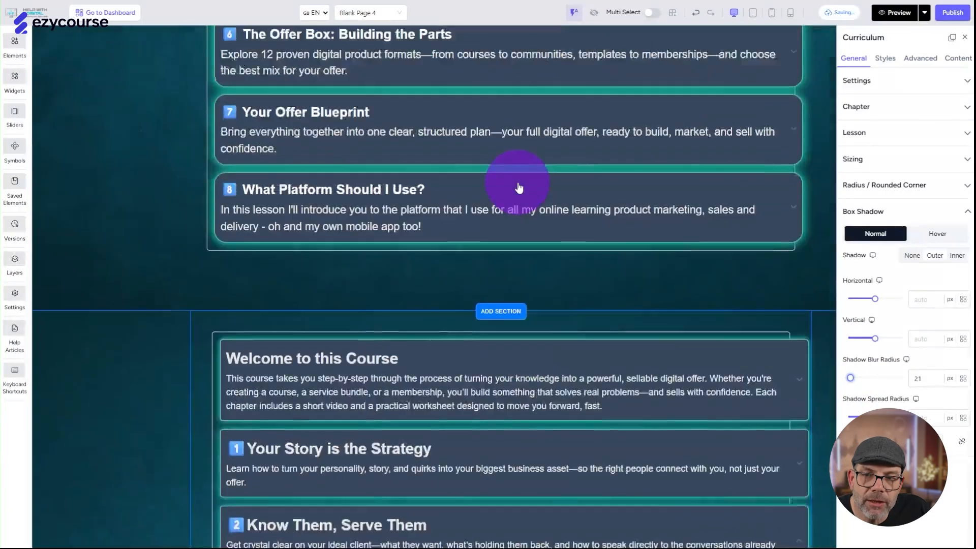
pyautogui.scroll(-7, 407, 102)
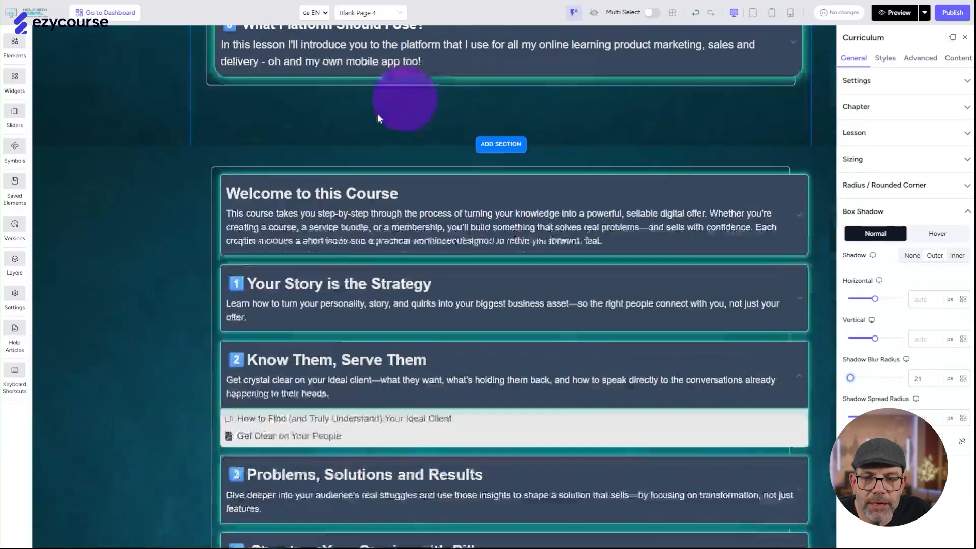
# Preview the page and expand the Welcome chapter and chapters 1 to 3 of the new curriculum to examine their lessons.
pyautogui.click(121, 116)
pyautogui.scroll(4, 407, 194)
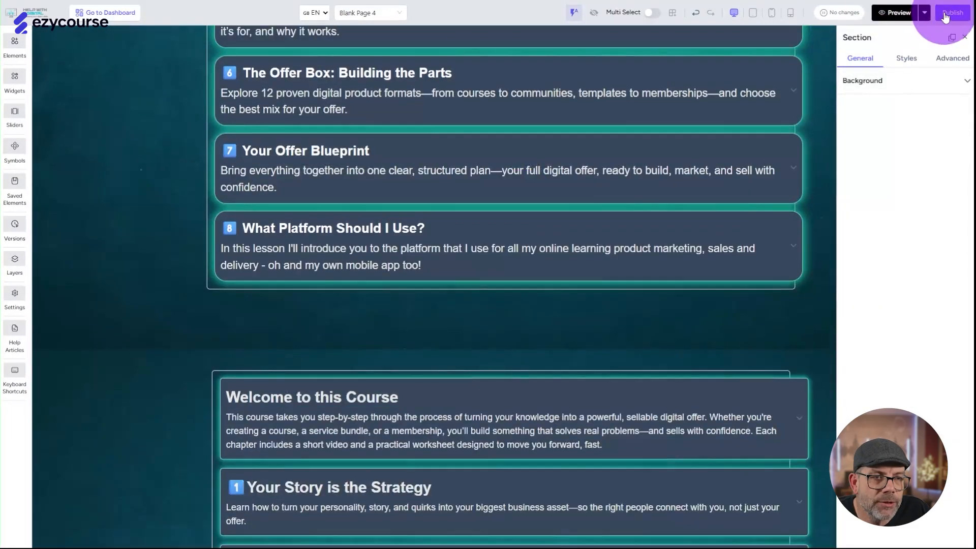
pyautogui.click(896, 12)
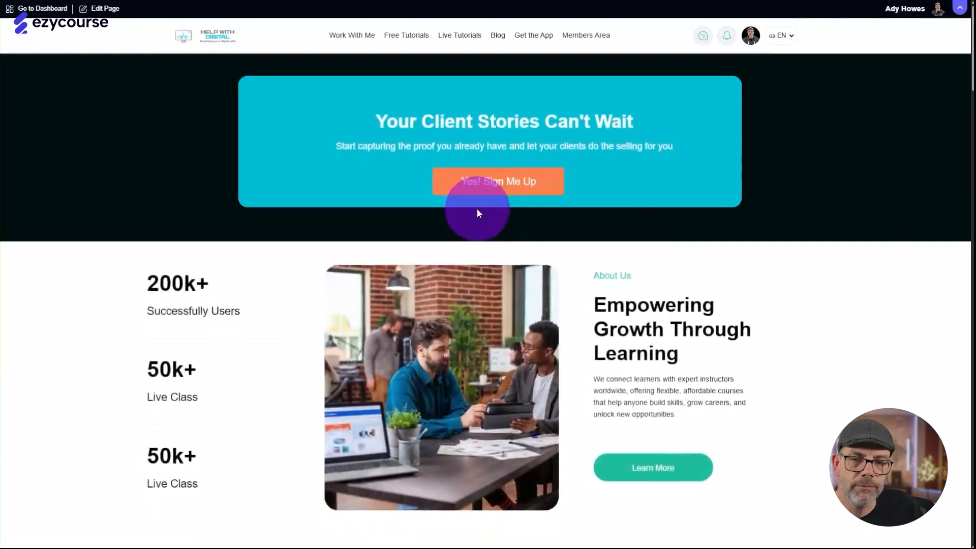
pyautogui.scroll(-10, 477, 208)
pyautogui.scroll(-10, 479, 169)
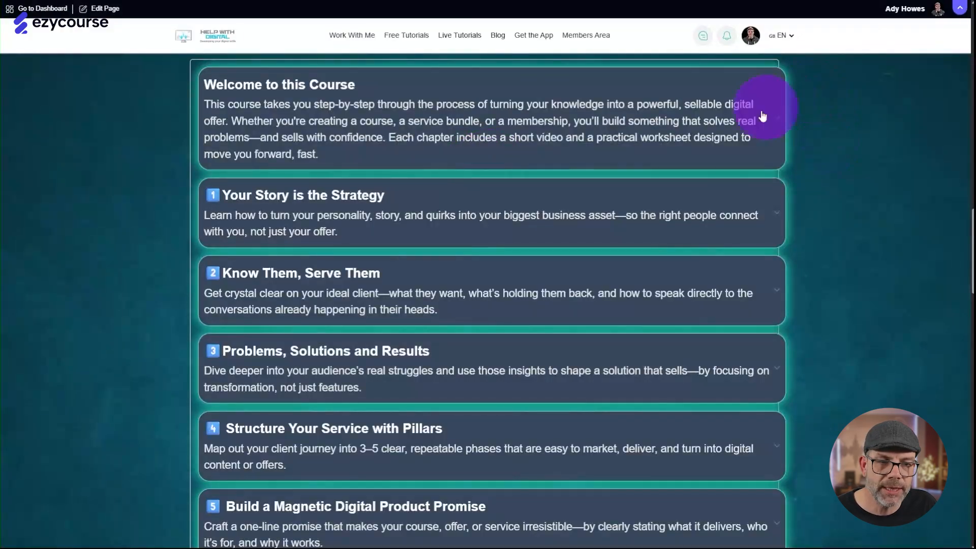
pyautogui.click(778, 121)
pyautogui.click(778, 231)
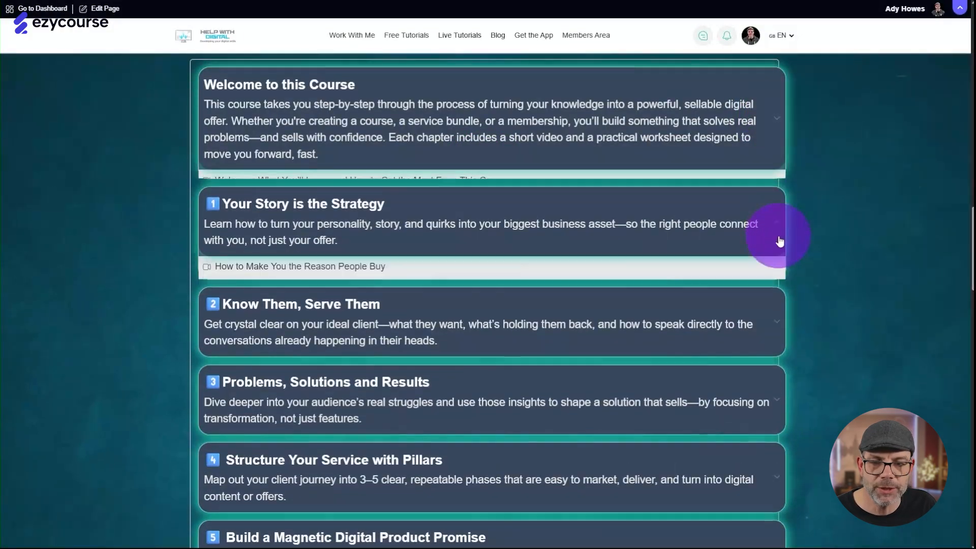
pyautogui.click(779, 337)
pyautogui.scroll(-3, 773, 356)
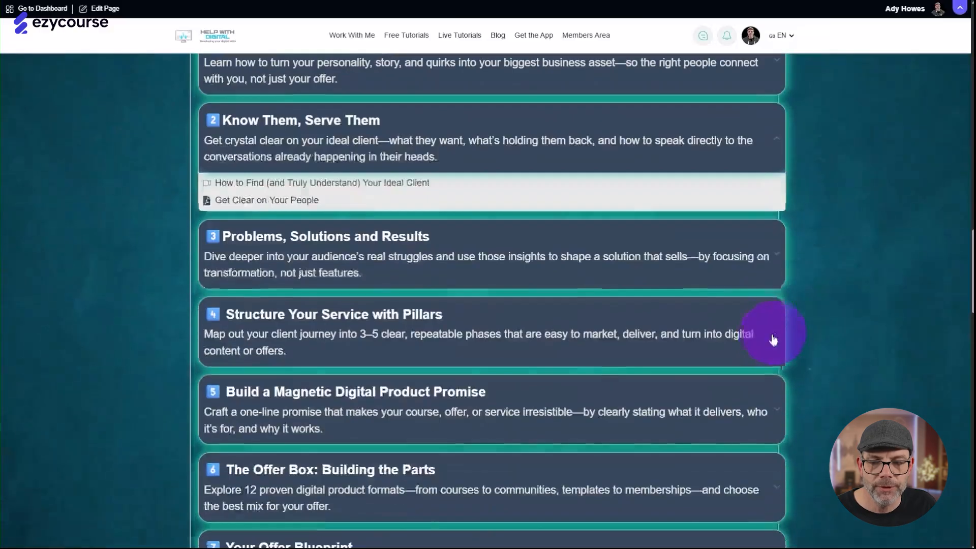
pyautogui.click(781, 259)
# Expand the original curriculum's Welcome chapter in the preview and compare its styling with the new curriculum.
pyautogui.scroll(-8, 602, 250)
pyautogui.scroll(-4, 606, 249)
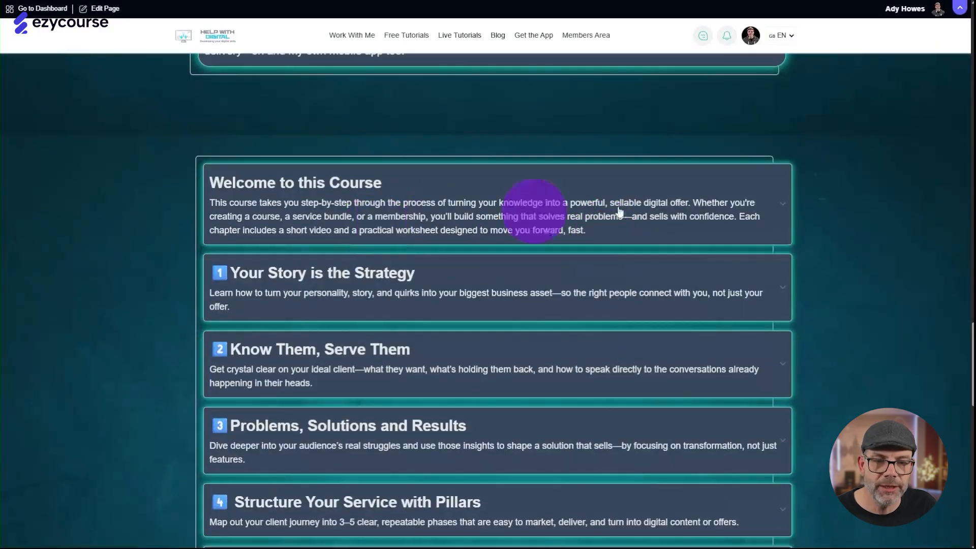
pyautogui.click(783, 213)
pyautogui.scroll(3, 813, 271)
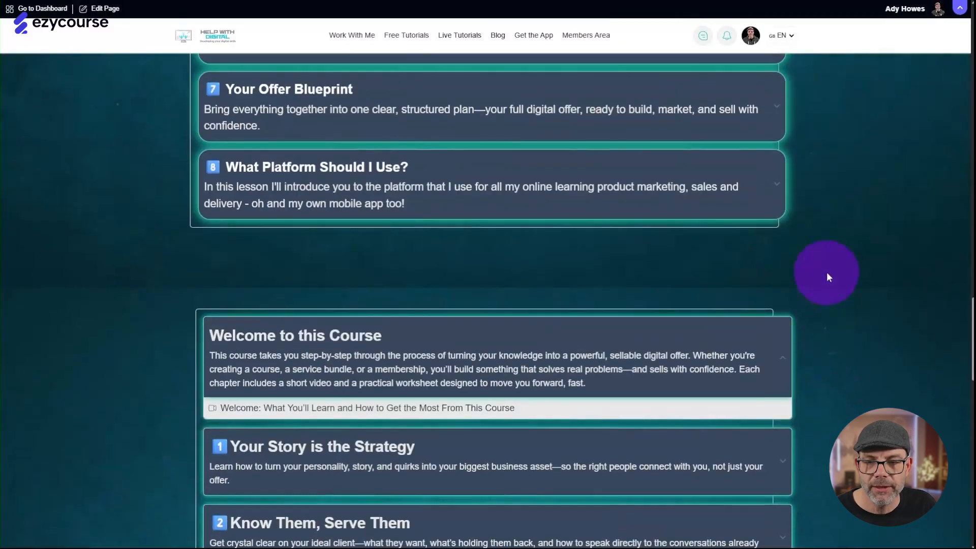
pyautogui.scroll(10, 832, 267)
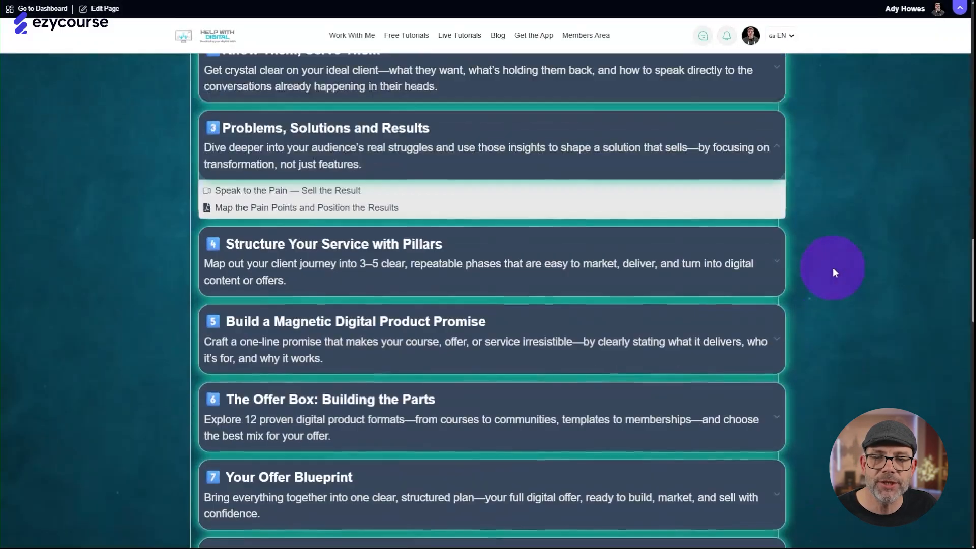